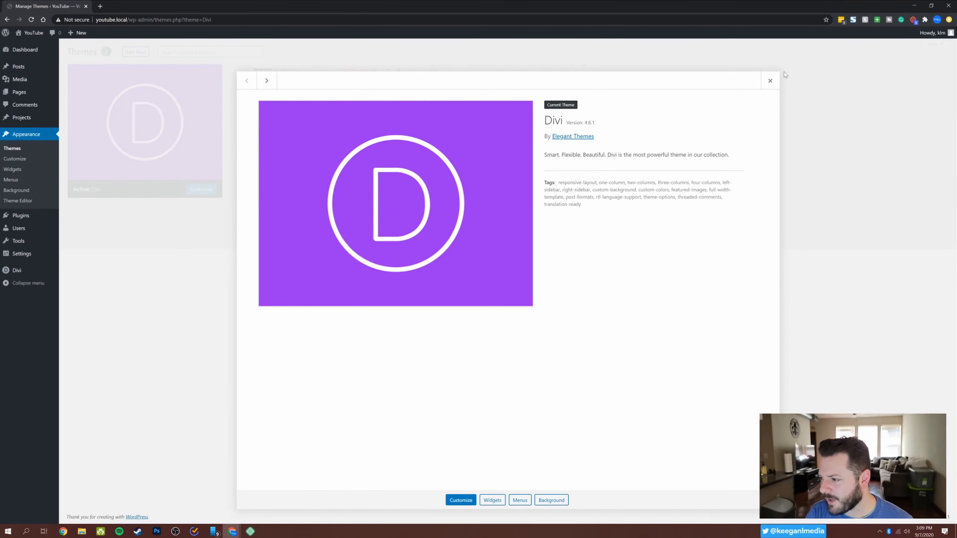
Close the Divi theme details and visit the site's front page to review its default content.
left_click(770, 81)
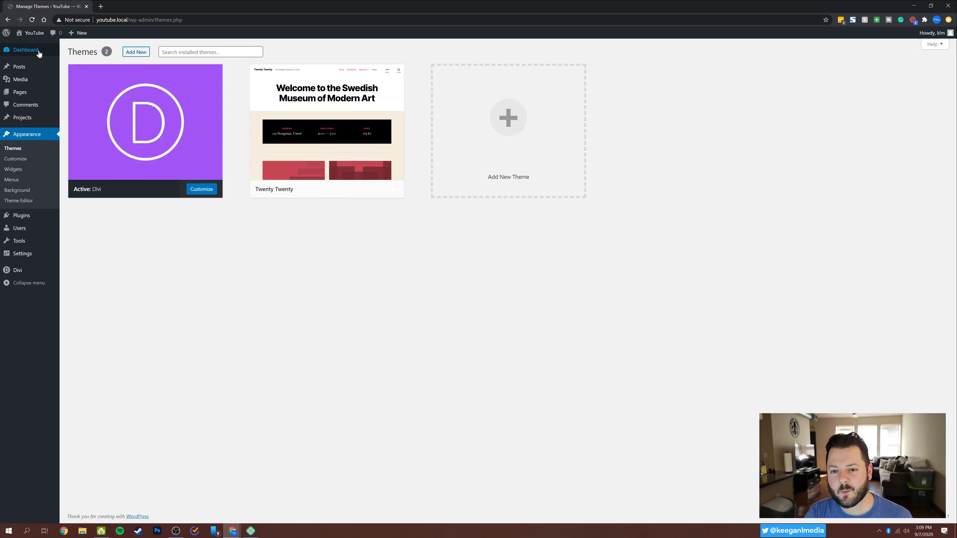
left_click(30, 34)
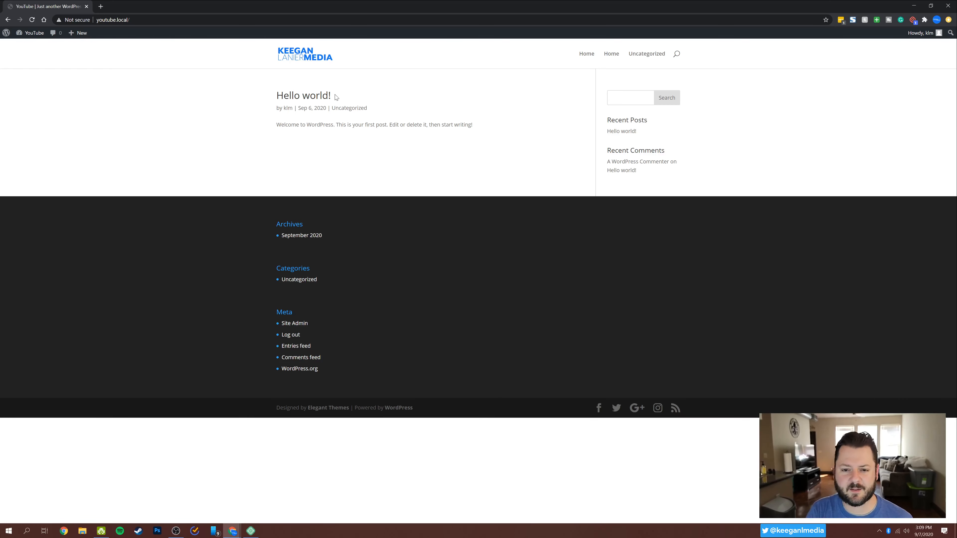
Return to the WordPress admin dashboard and open the Widgets management page.
mouse_move(30, 34)
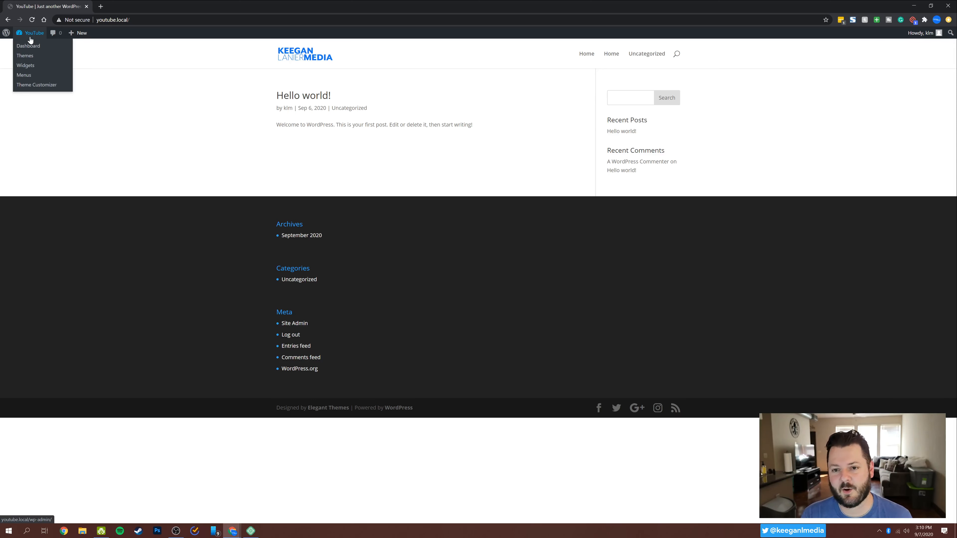
left_click(38, 37)
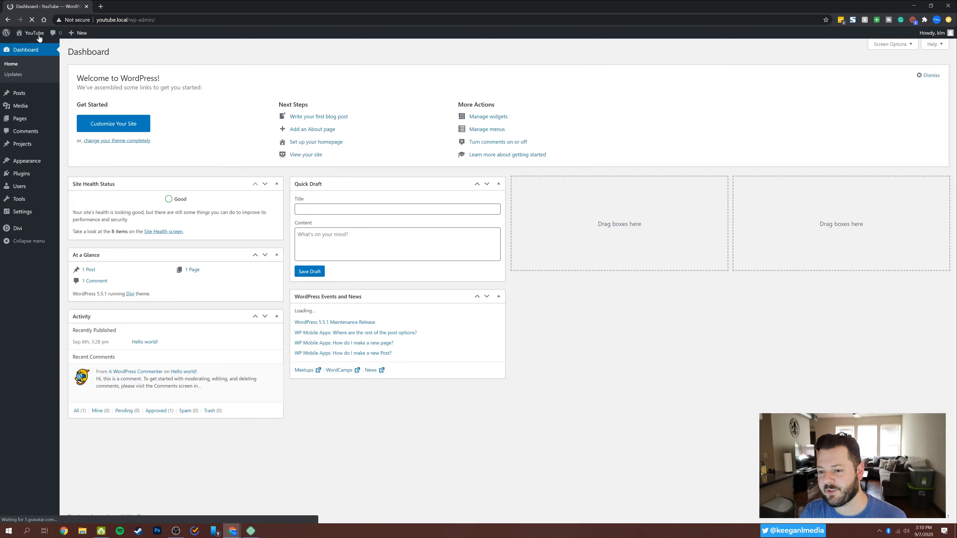
mouse_move(36, 163)
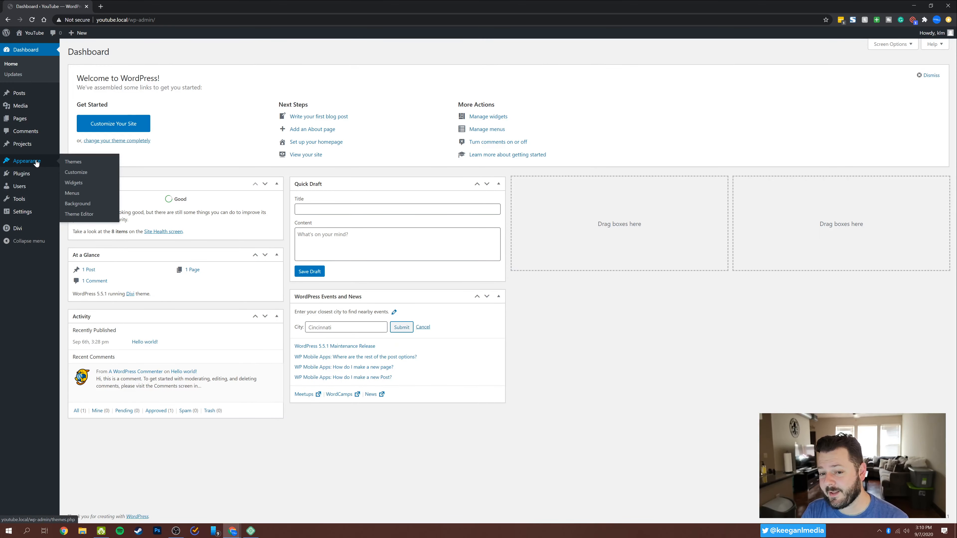
left_click(74, 183)
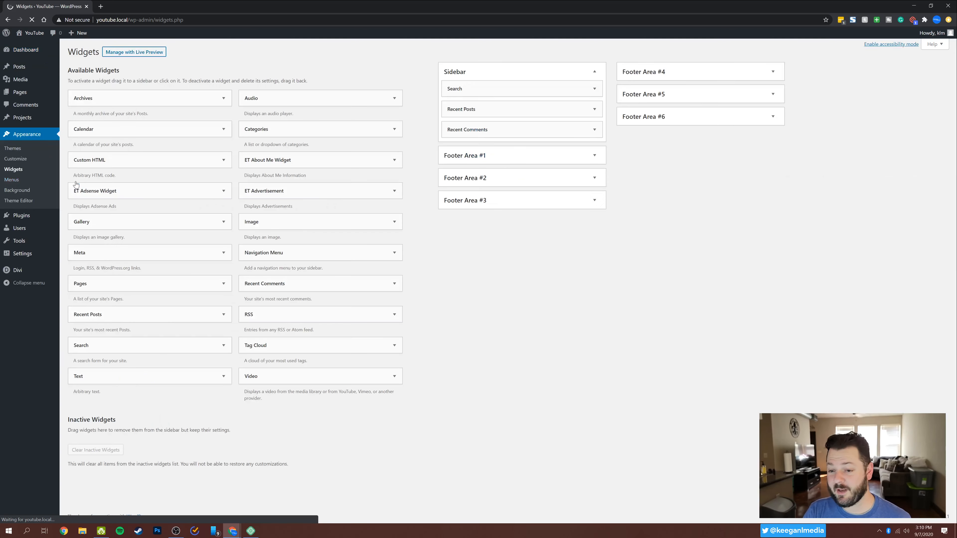
Delete the Archives, Categories and Meta widgets from Footer Area #1.
left_click(598, 156)
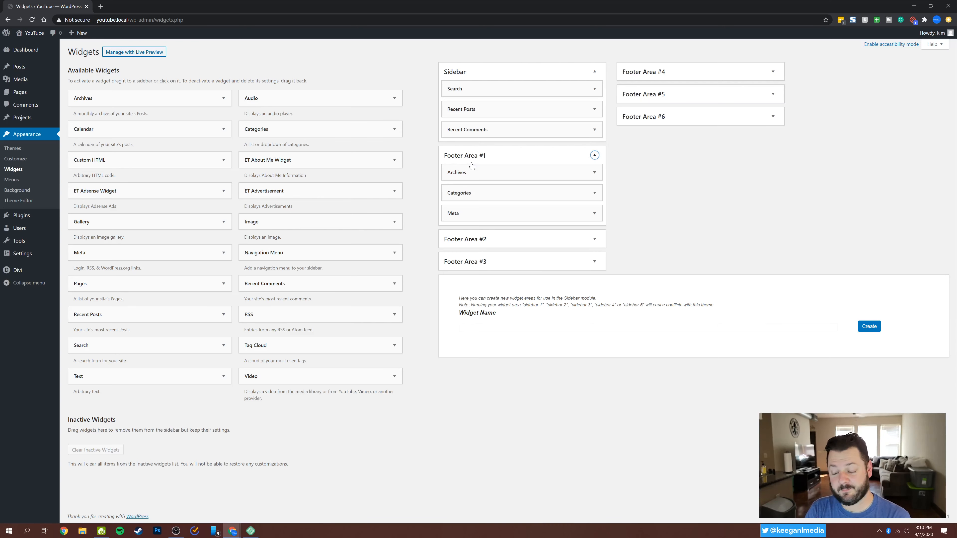
left_click(594, 173)
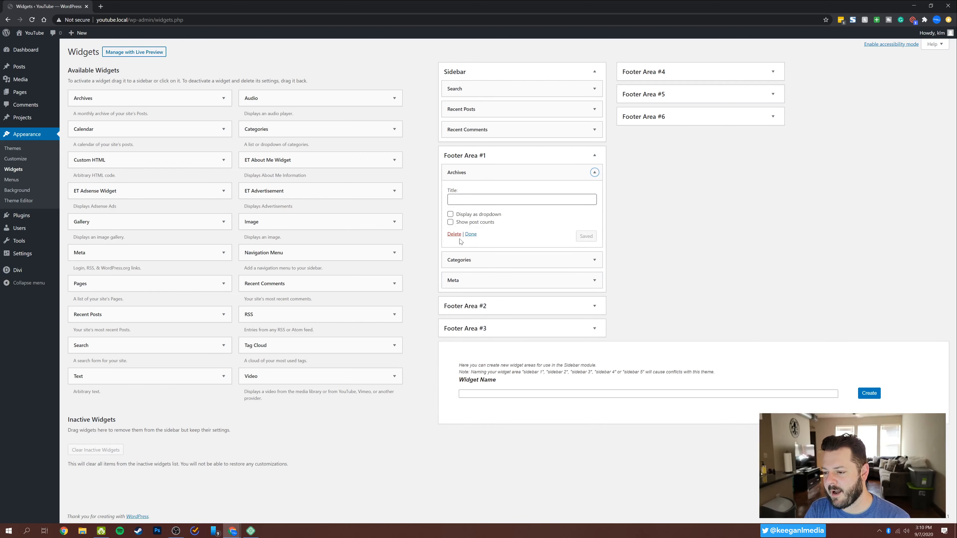
left_click(454, 234)
left_click(594, 173)
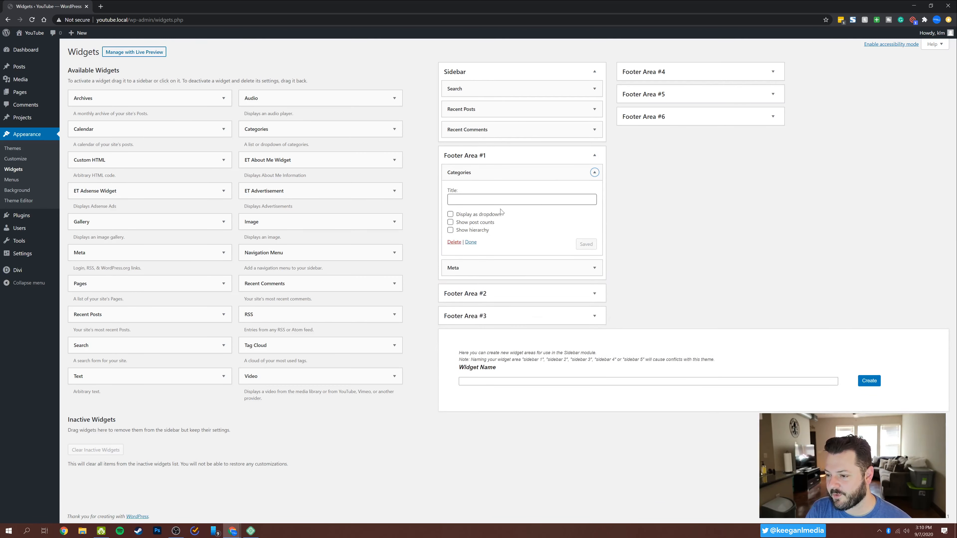
left_click(455, 242)
left_click(594, 172)
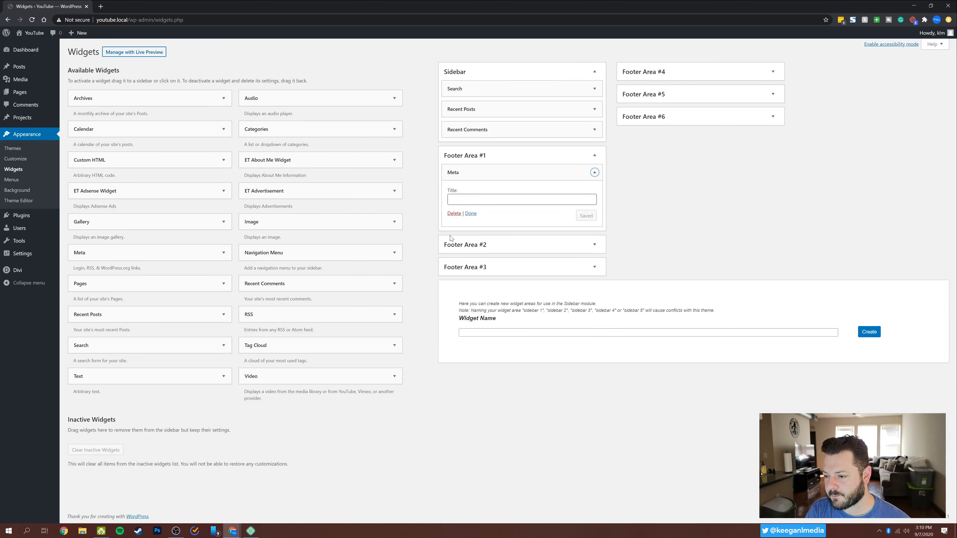
left_click(454, 213)
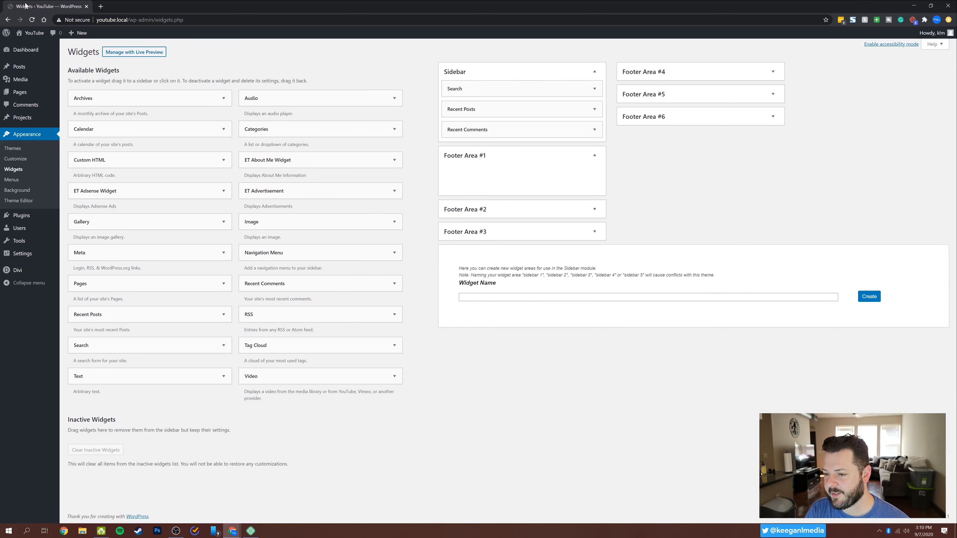
Open the live site in a separate browser tab and compare its footer and sidebar with the widget areas.
right_click(27, 31)
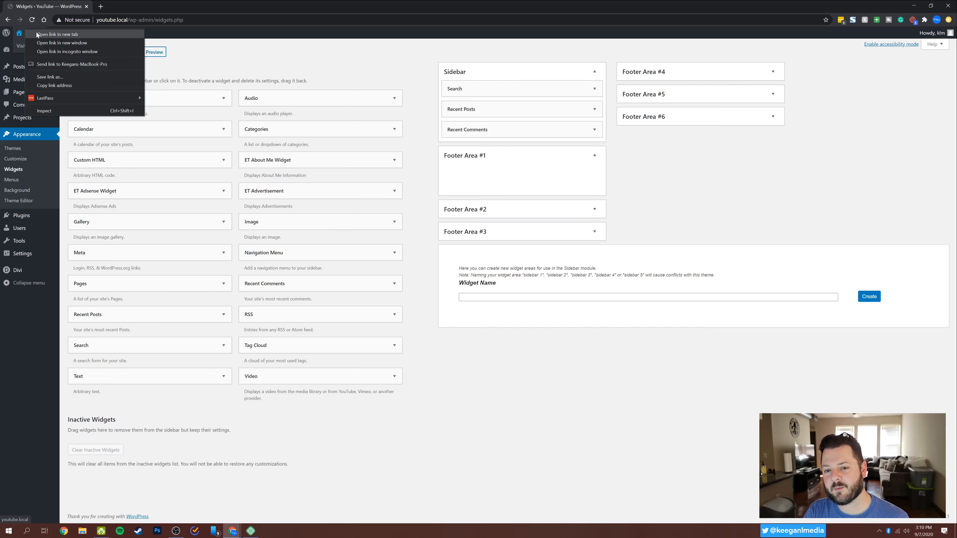
left_click(67, 35)
left_click(126, 7)
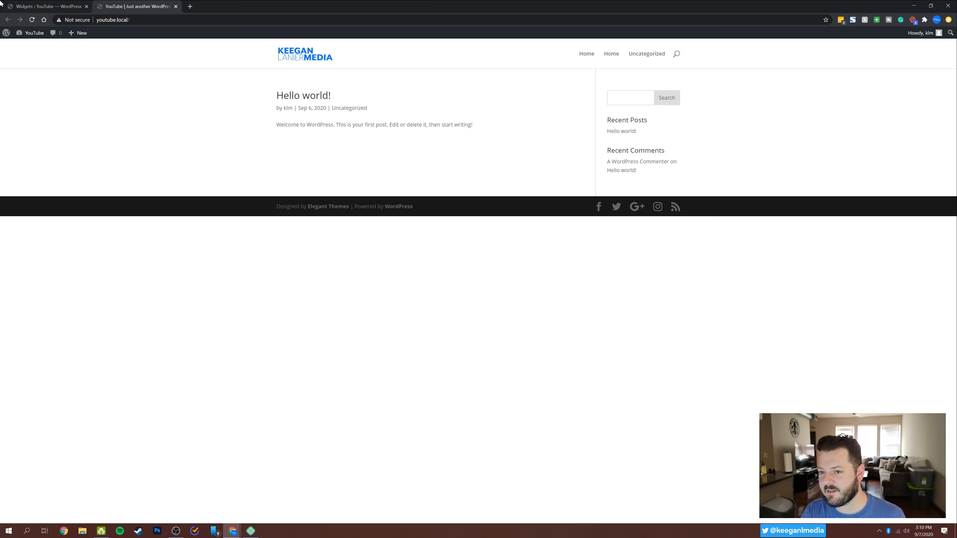
left_click(20, 7)
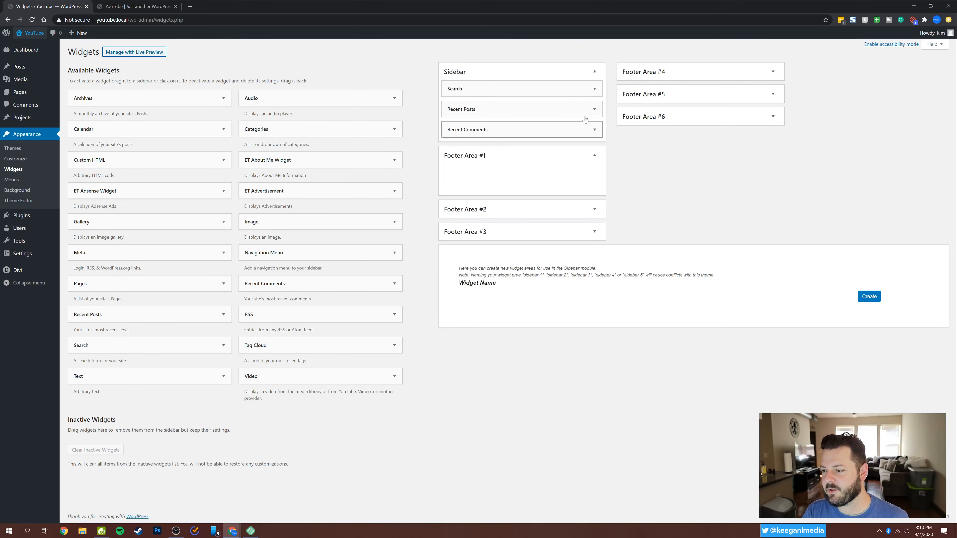
left_click(124, 6)
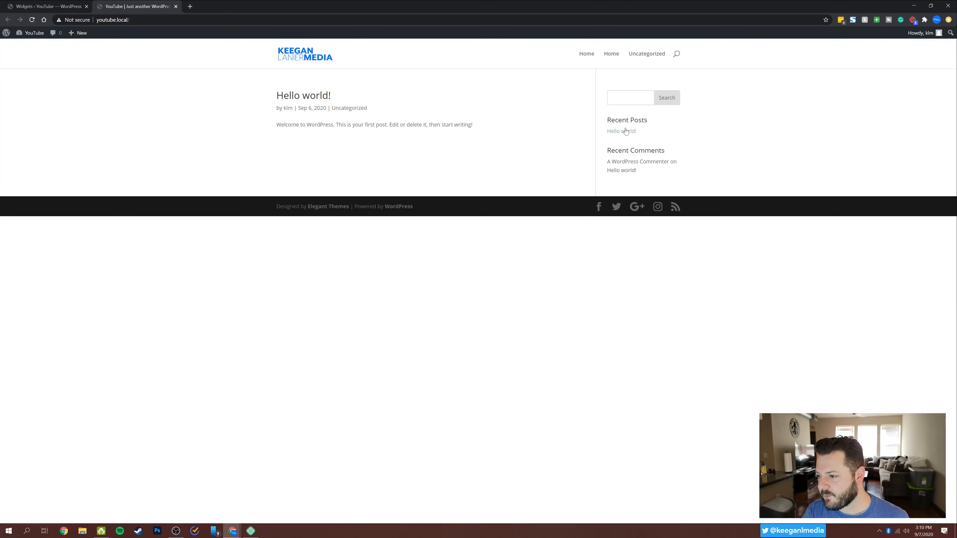
Delete the Recent Comments widget from the Sidebar area and reload the live site to check the sidebar.
left_click(29, 8)
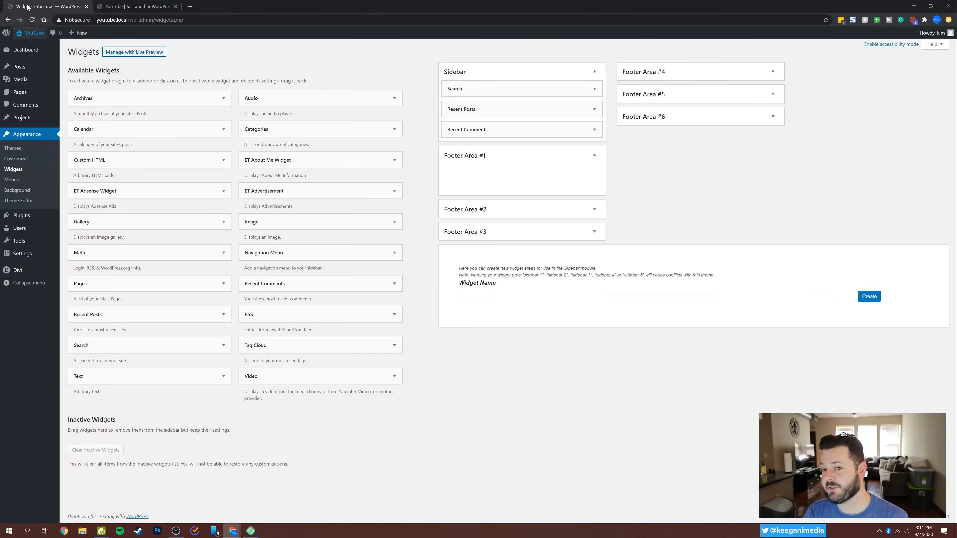
left_click(594, 130)
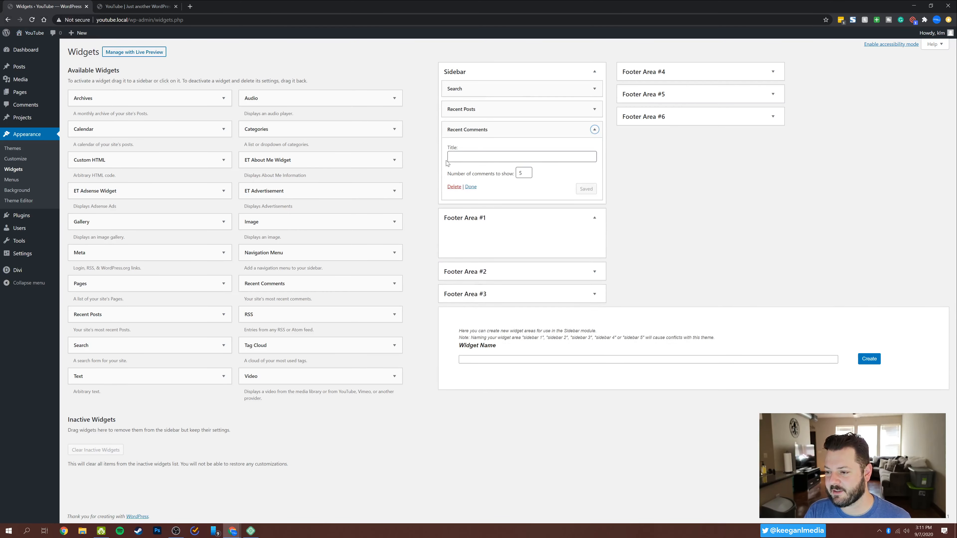
left_click(454, 187)
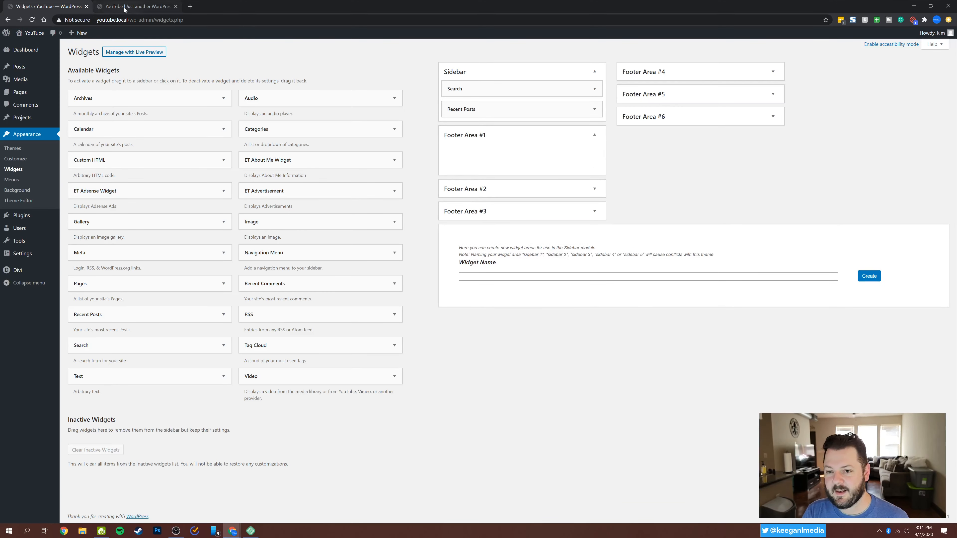
left_click(121, 7)
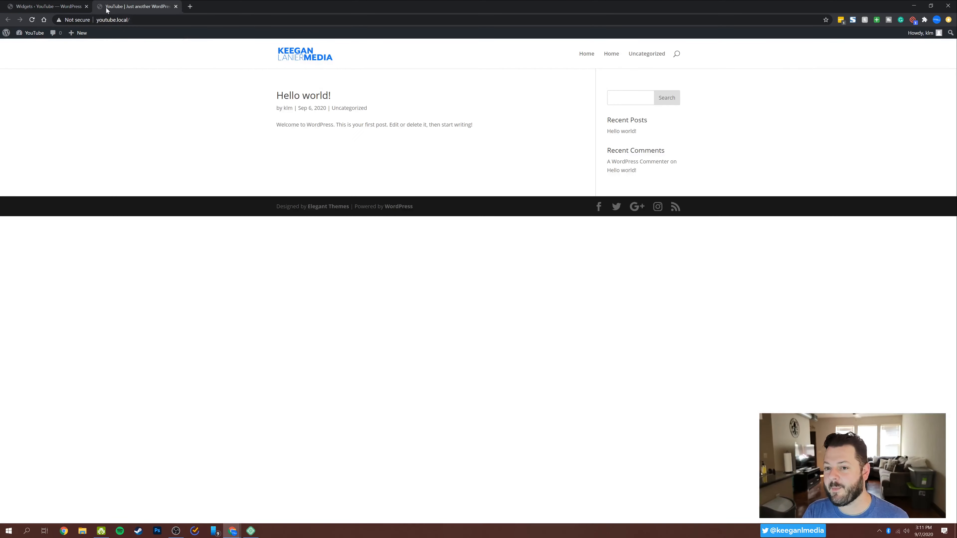
left_click(33, 21)
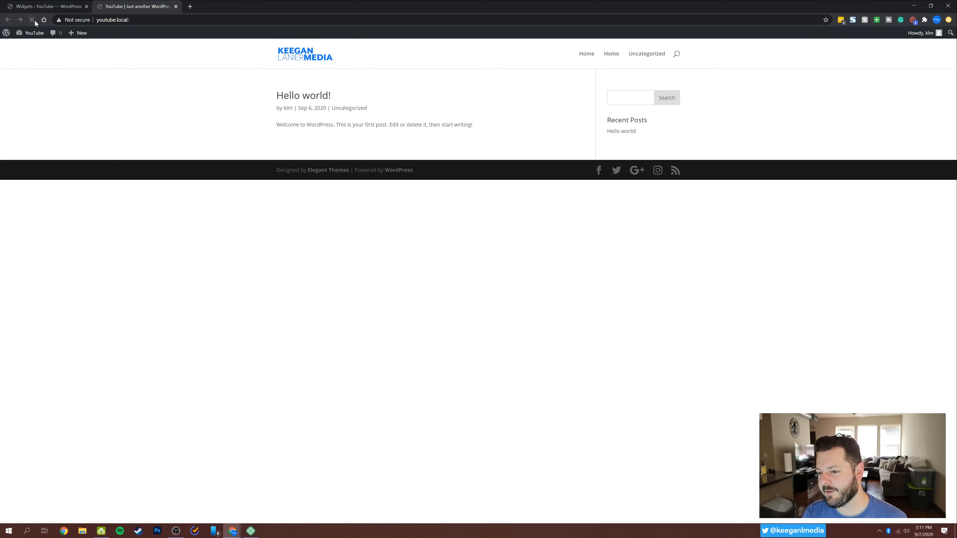
left_click(39, 4)
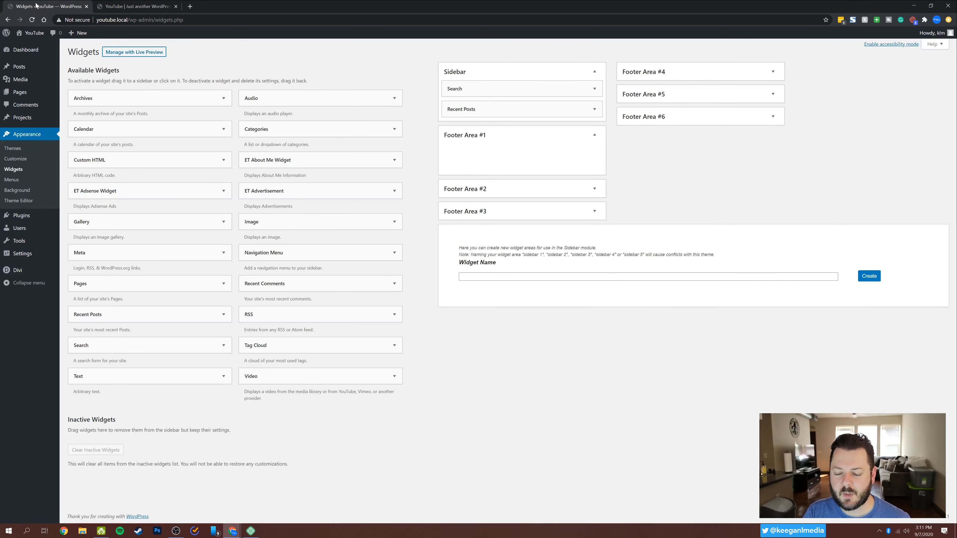
left_click(132, 9)
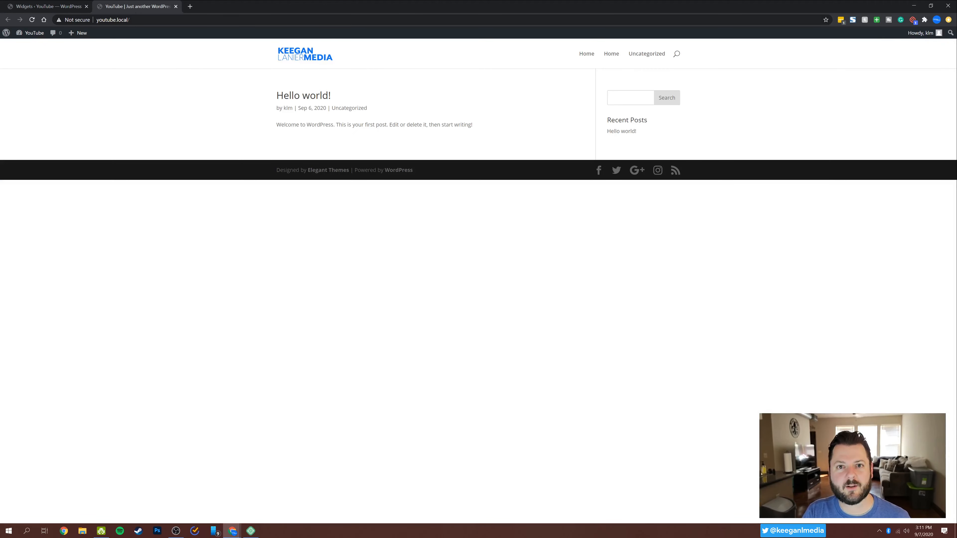
Add a new page titled Blog from the Pages list and publish it.
left_click(51, 7)
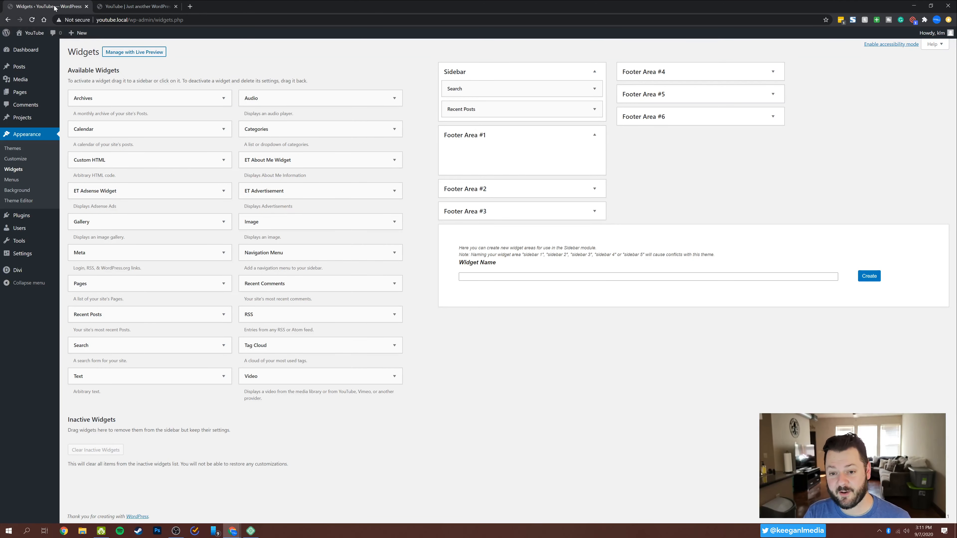
left_click(24, 96)
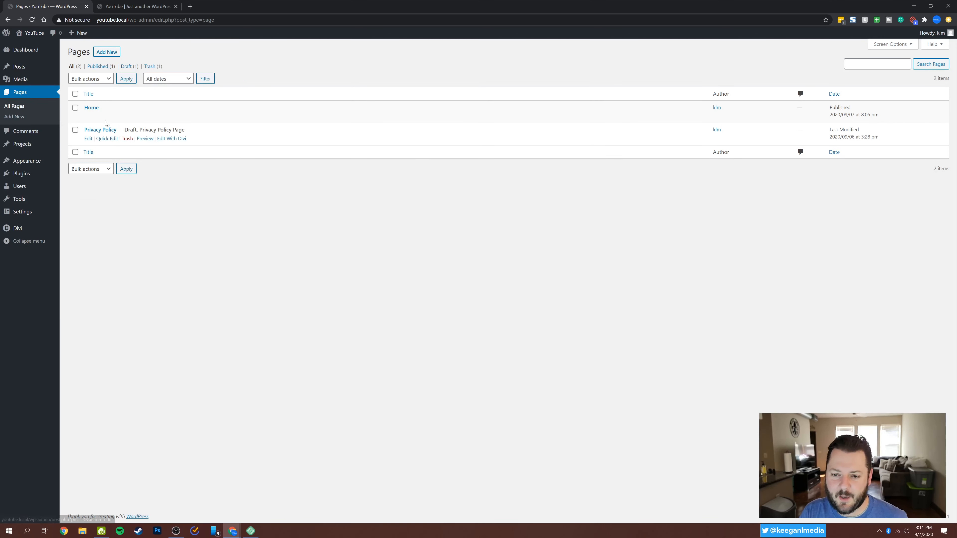
left_click(106, 52)
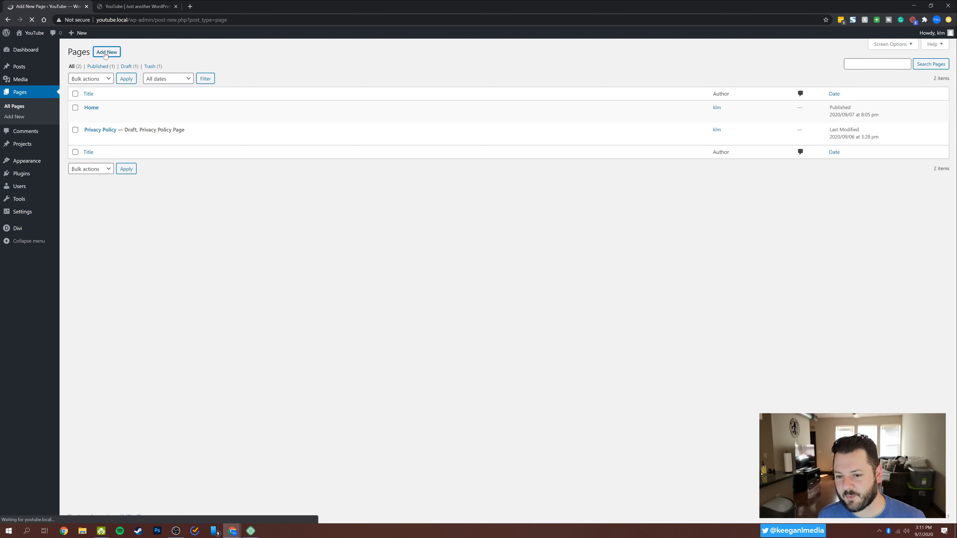
type("Blog")
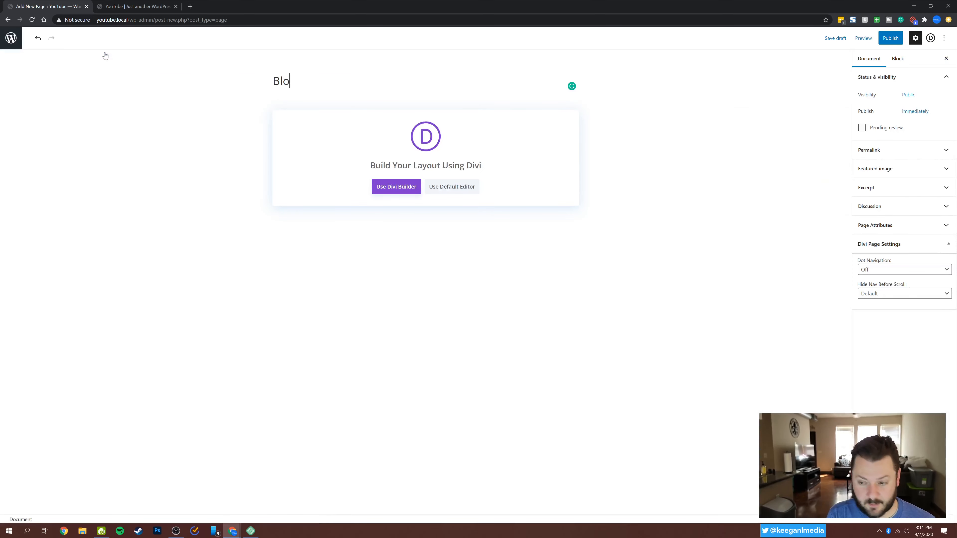
left_click(892, 38)
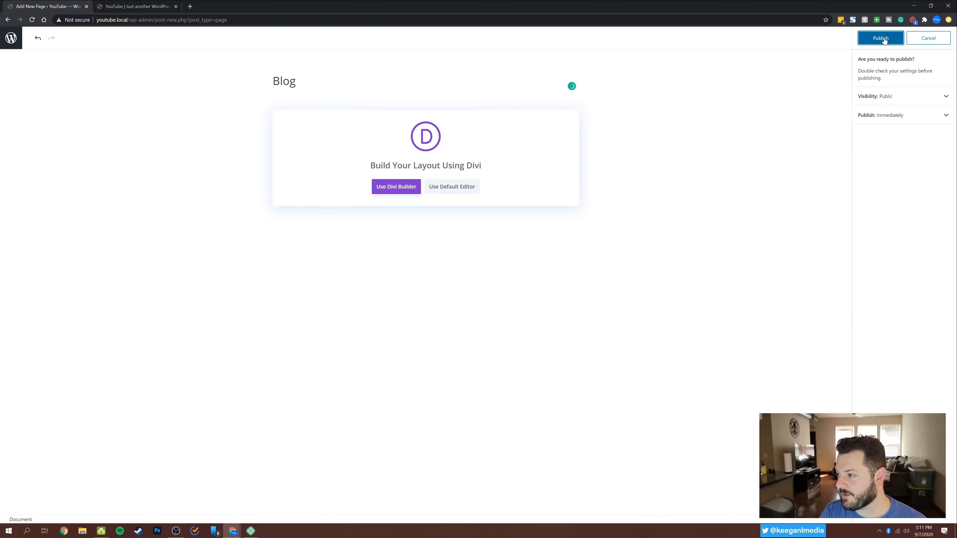
left_click(885, 40)
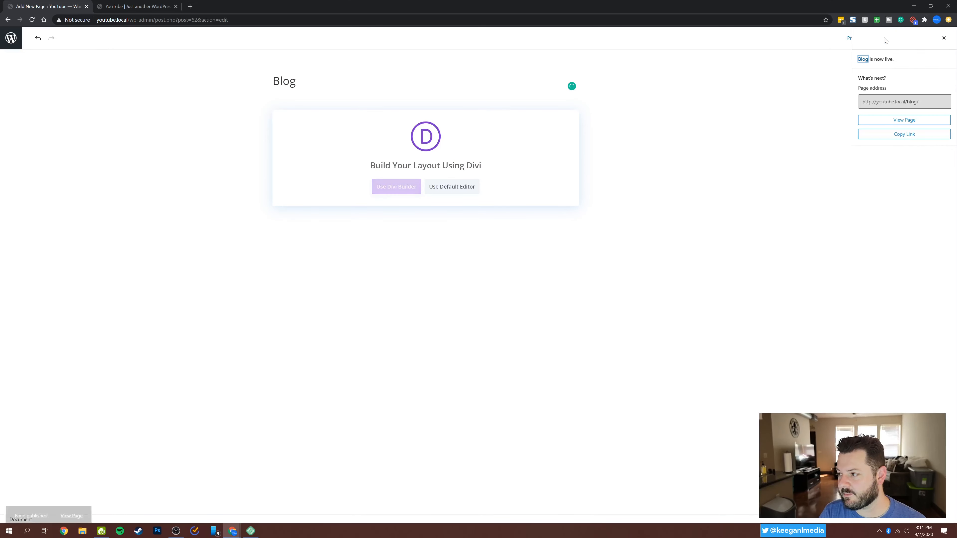
Dismiss the publishing summary and turn off the page editor's fullscreen mode.
left_click(944, 39)
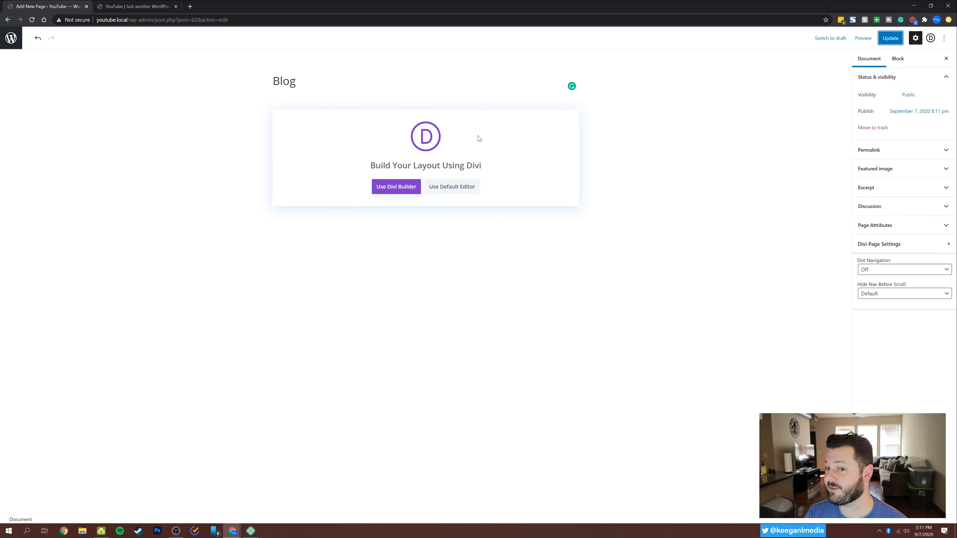
left_click(944, 38)
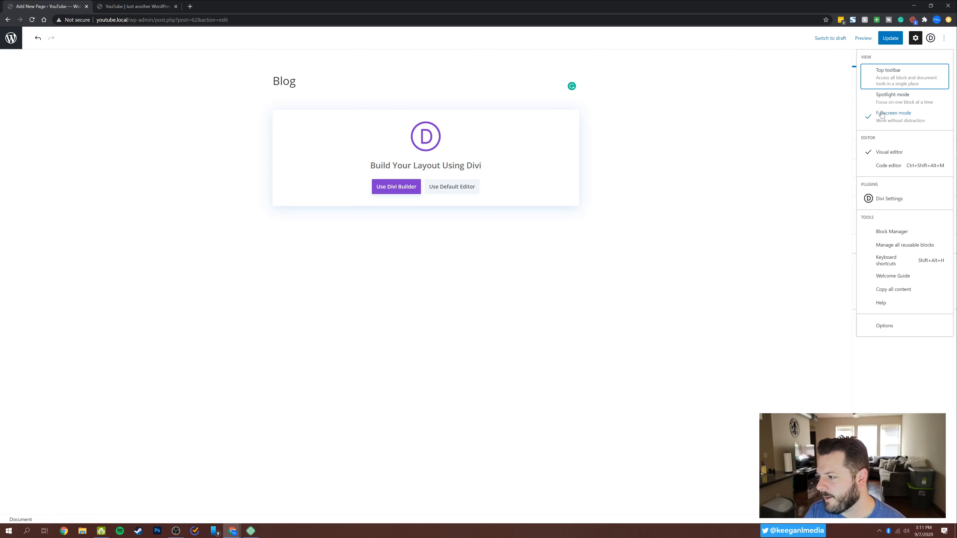
left_click(892, 116)
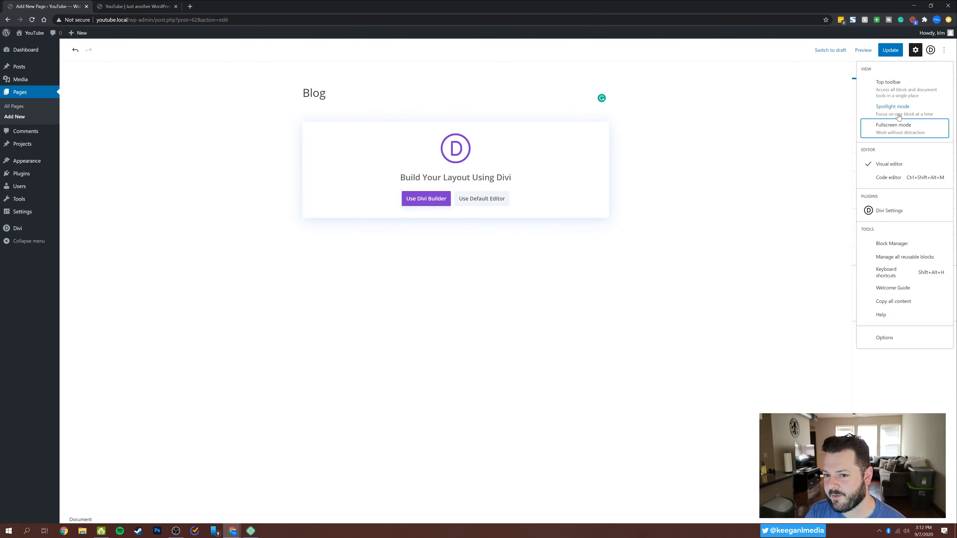
Create another new page titled About and publish it.
mouse_move(71, 34)
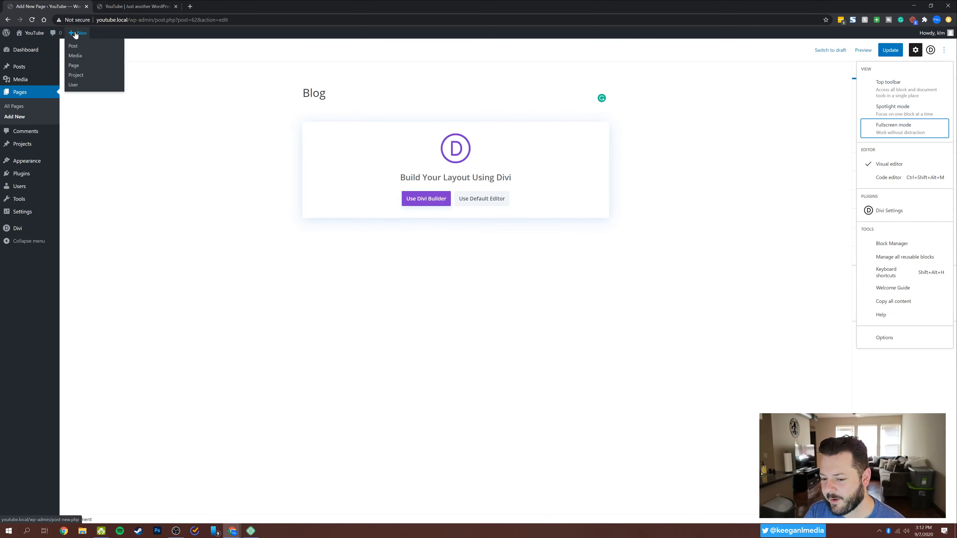
left_click(81, 65)
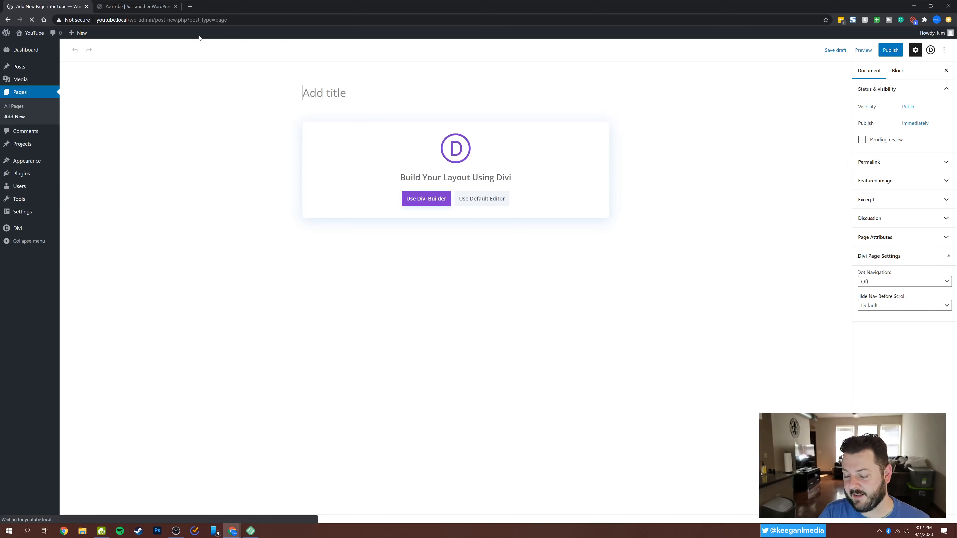
type("About")
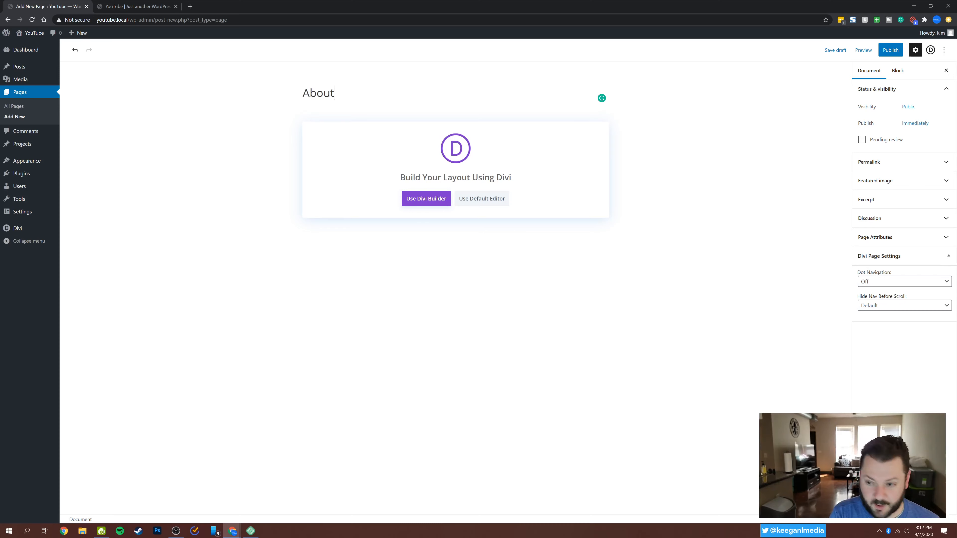
left_click(890, 50)
left_click(883, 52)
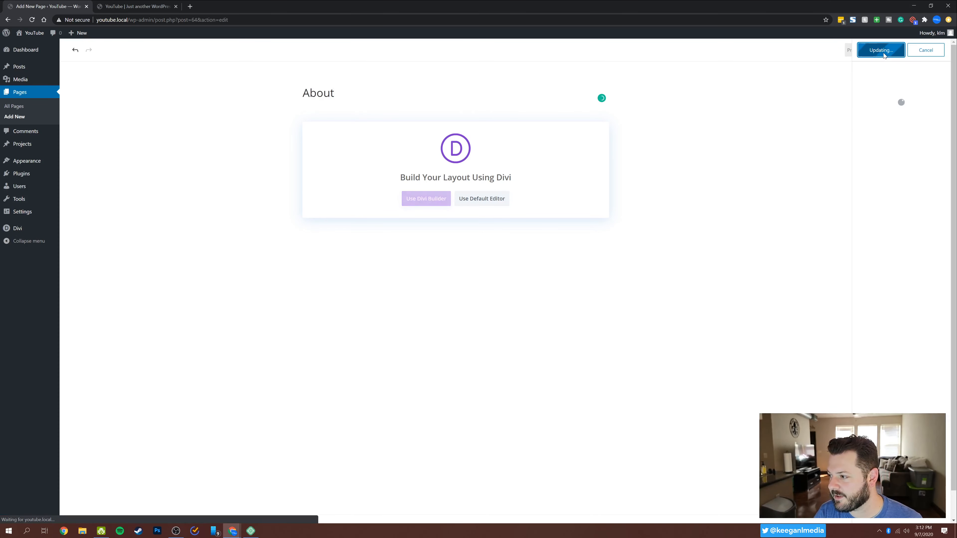
Create another new page titled Contact and publish it.
mouse_move(78, 33)
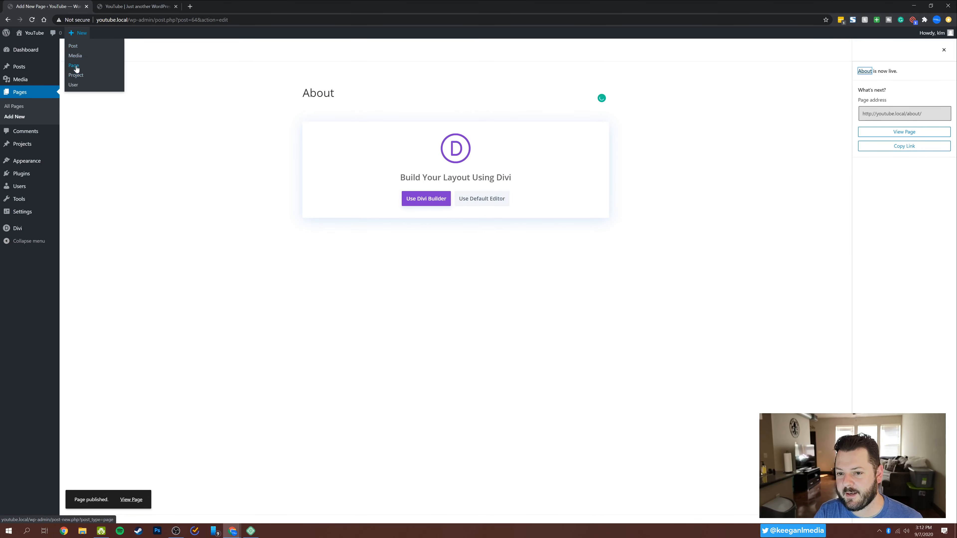
left_click(109, 68)
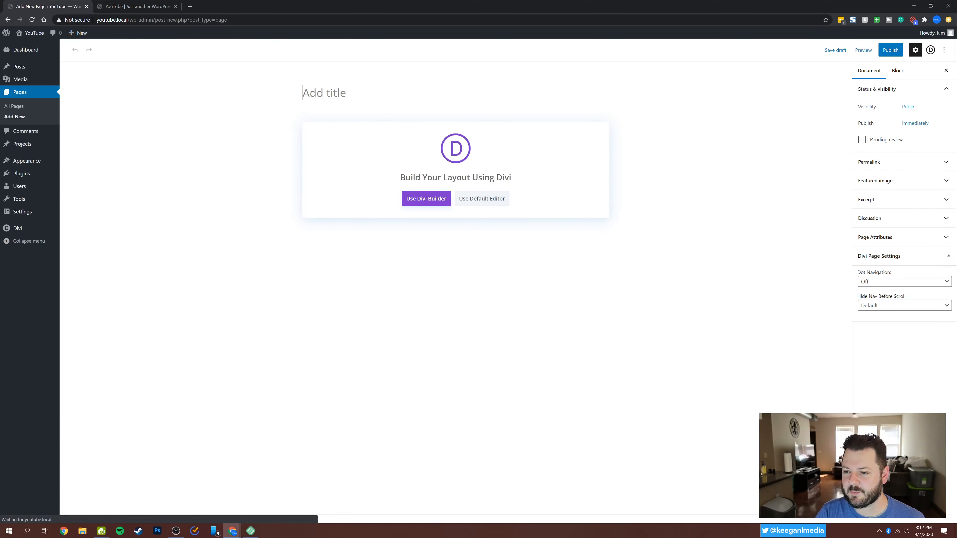
type("Contact")
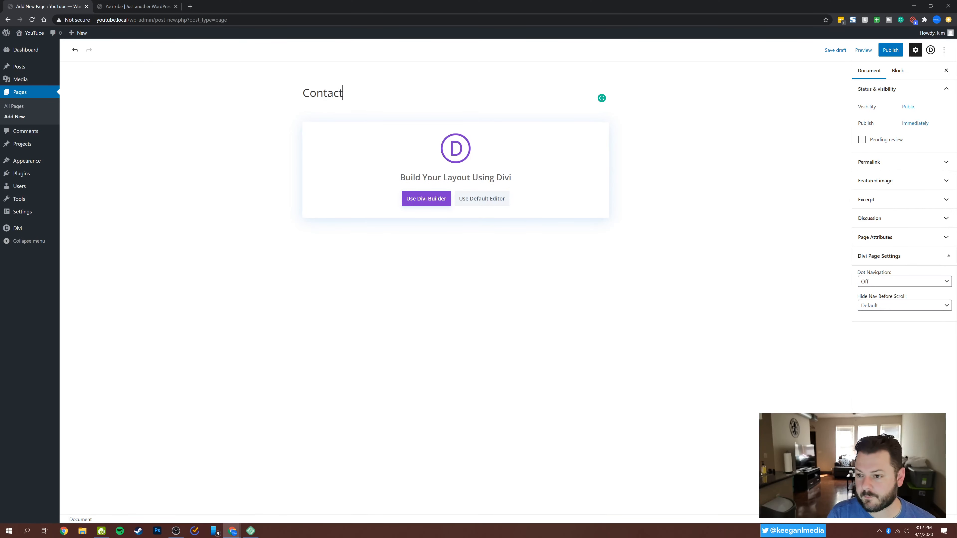
left_click(890, 50)
left_click(883, 50)
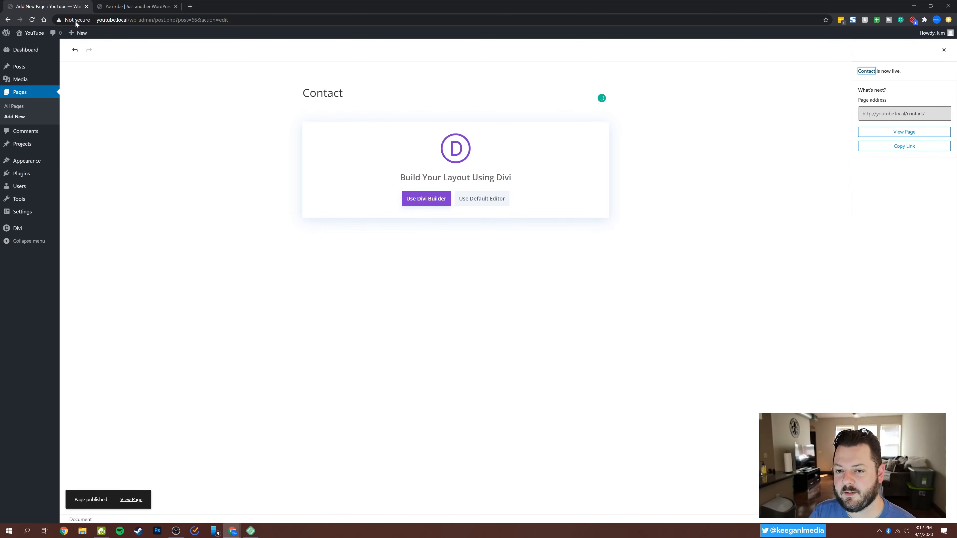
Open the Home page from the Pages list in the Divi builder and choose to start from a premade layout.
left_click(17, 107)
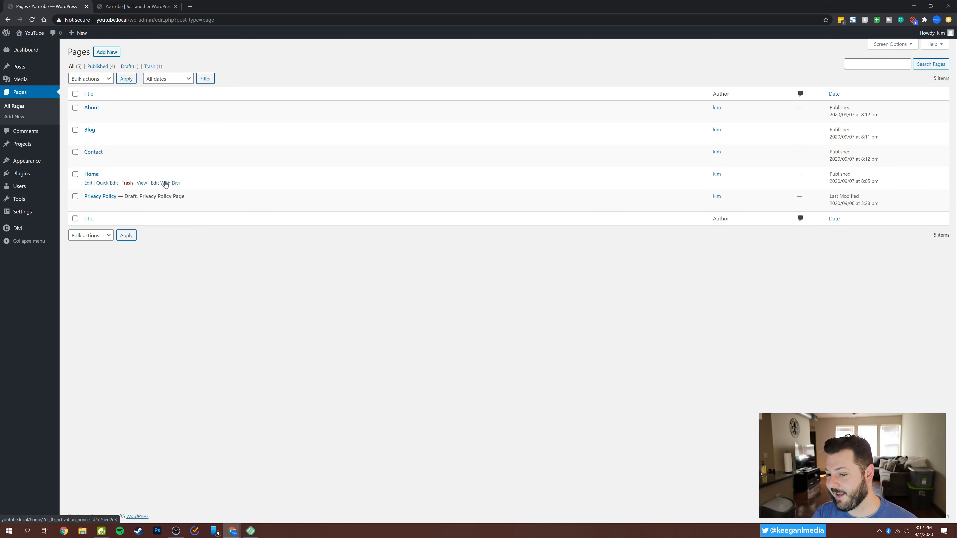
left_click(166, 183)
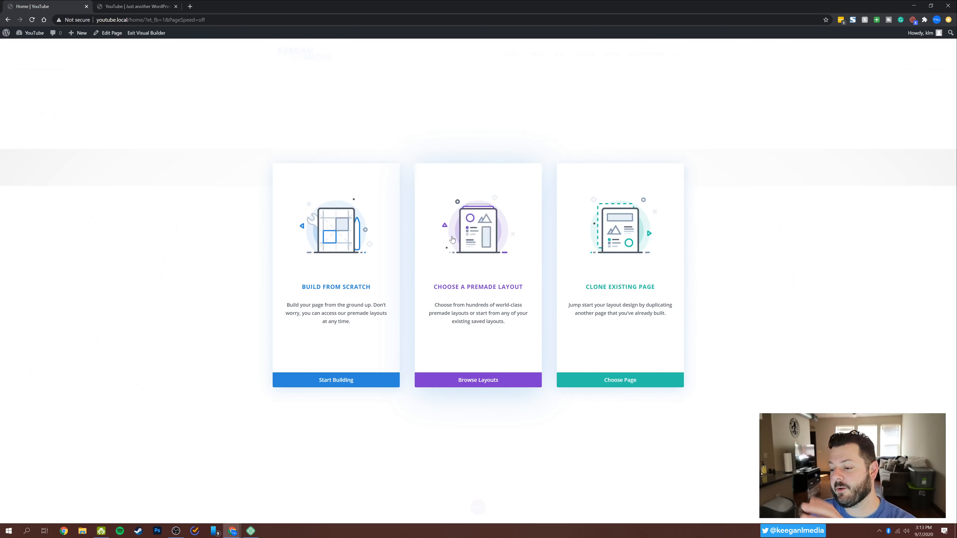
left_click(486, 247)
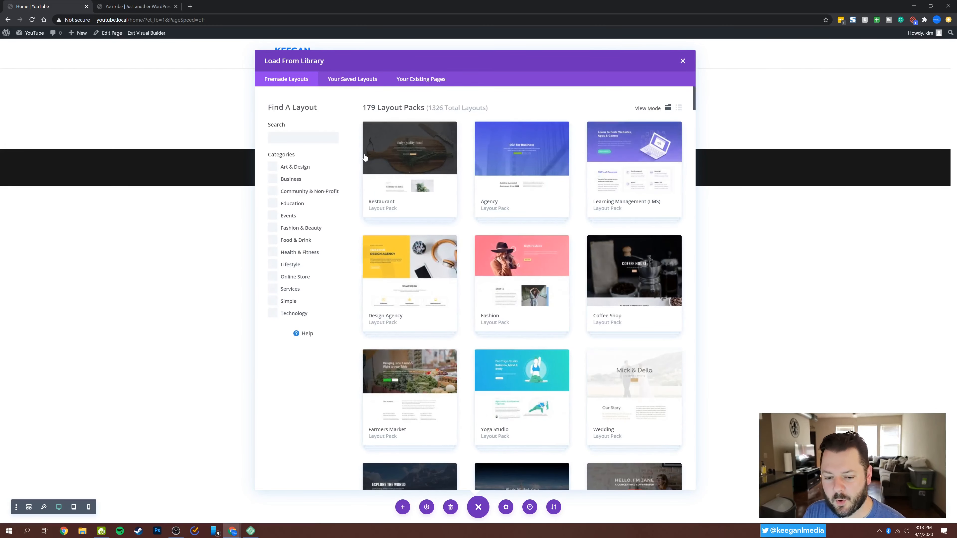
Browse through the premade layout packs in the Divi library to find a suitable design for the Home page.
scroll(587, 182, "down", 3)
scroll(591, 182, "up", 3)
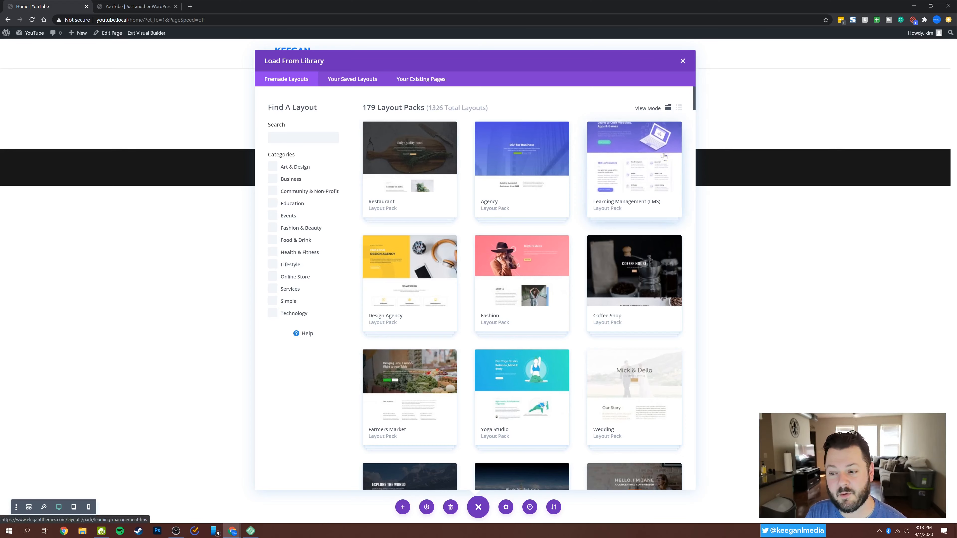
scroll(664, 157, "down", 5)
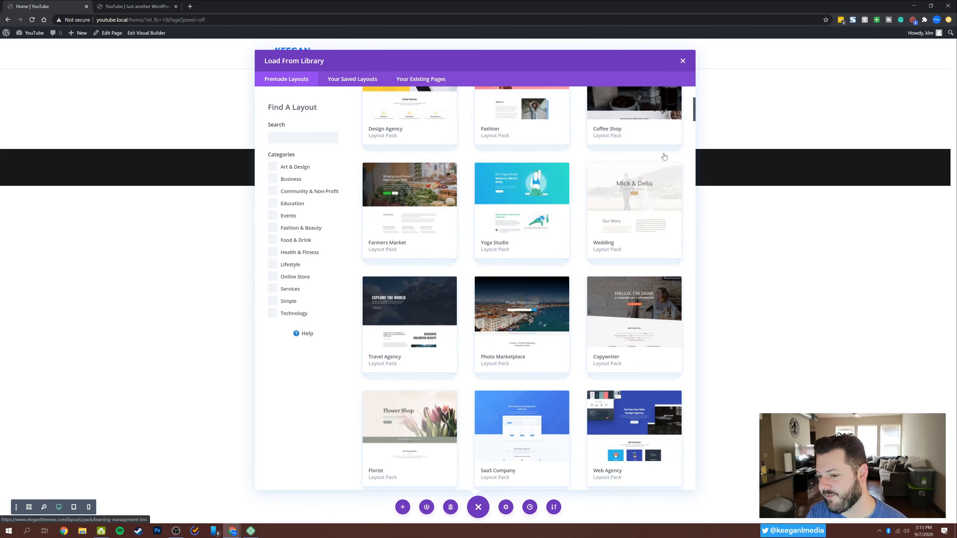
scroll(663, 157, "down", 20)
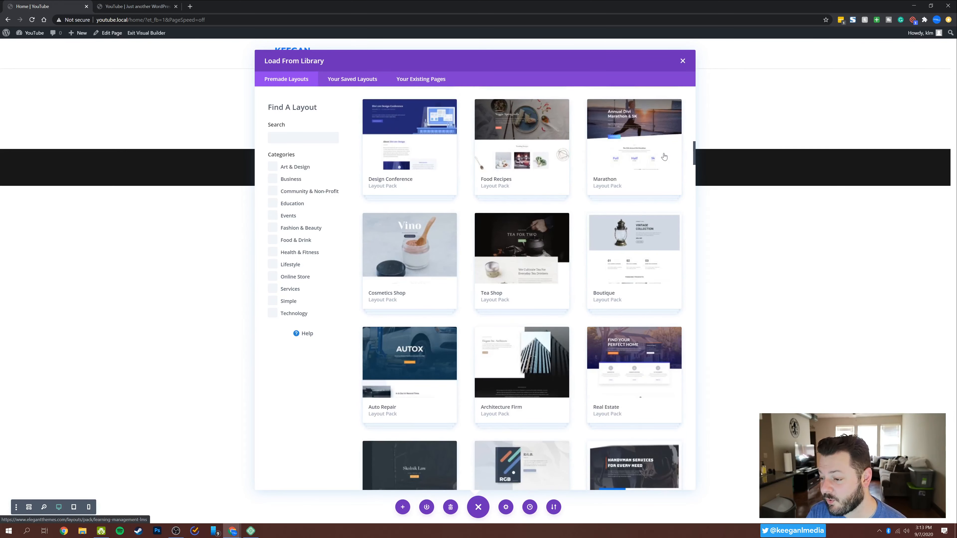
scroll(664, 156, "down", 6)
scroll(663, 157, "down", 6)
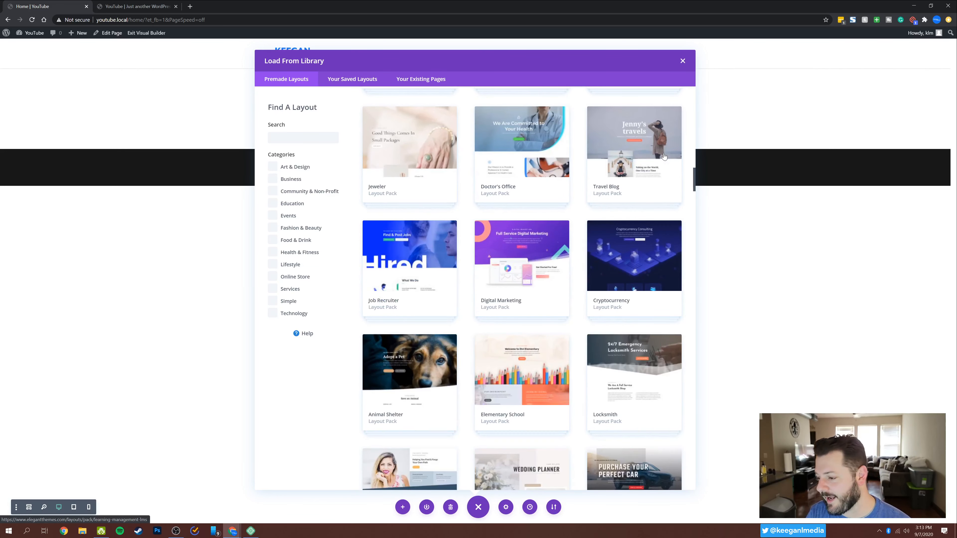
scroll(664, 157, "down", 7)
scroll(664, 156, "down", 5)
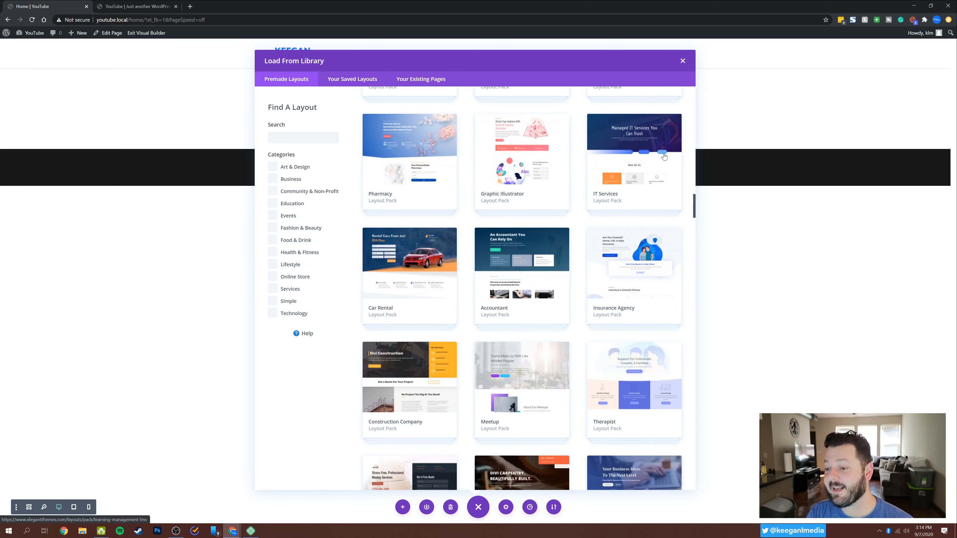
scroll(663, 156, "down", 6)
scroll(664, 156, "down", 5)
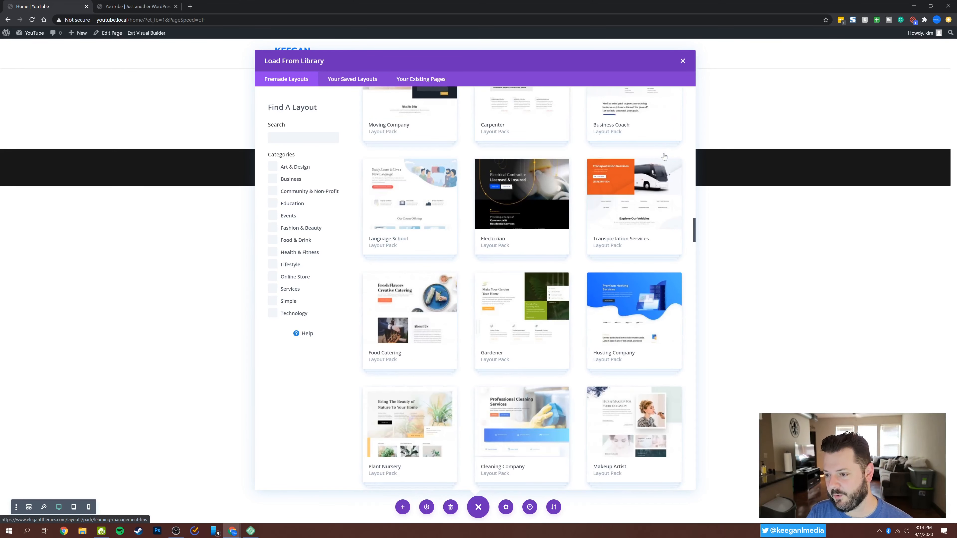
scroll(663, 157, "down", 4)
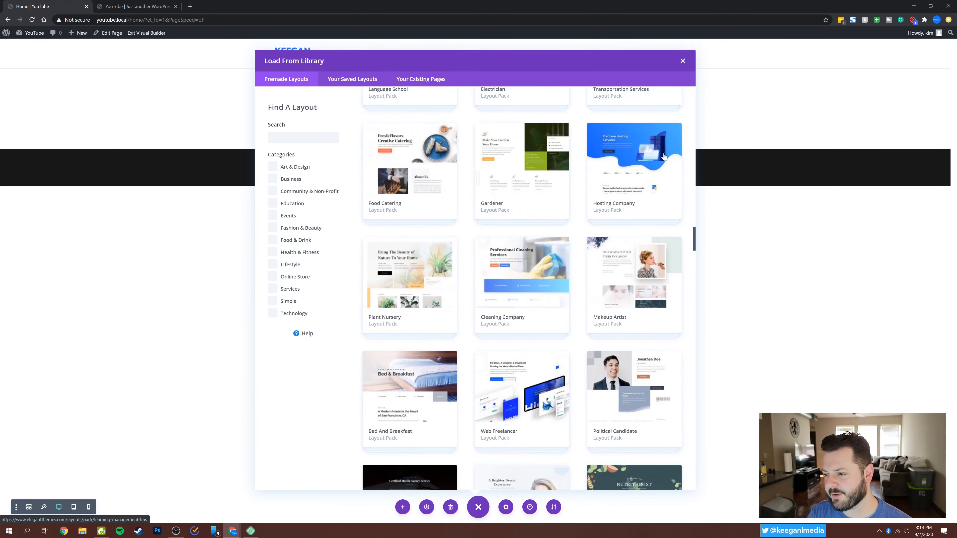
scroll(664, 156, "down", 6)
scroll(664, 156, "down", 10)
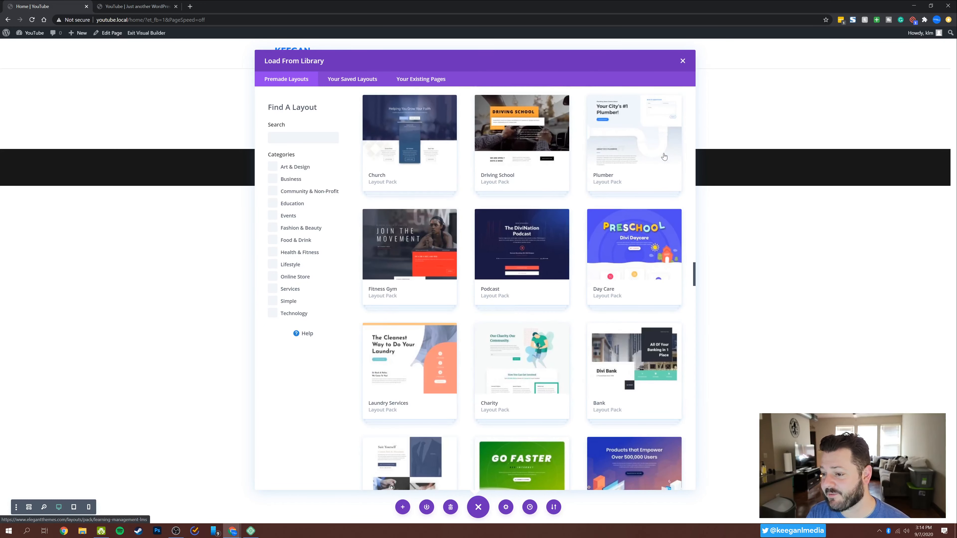
scroll(664, 157, "down", 5)
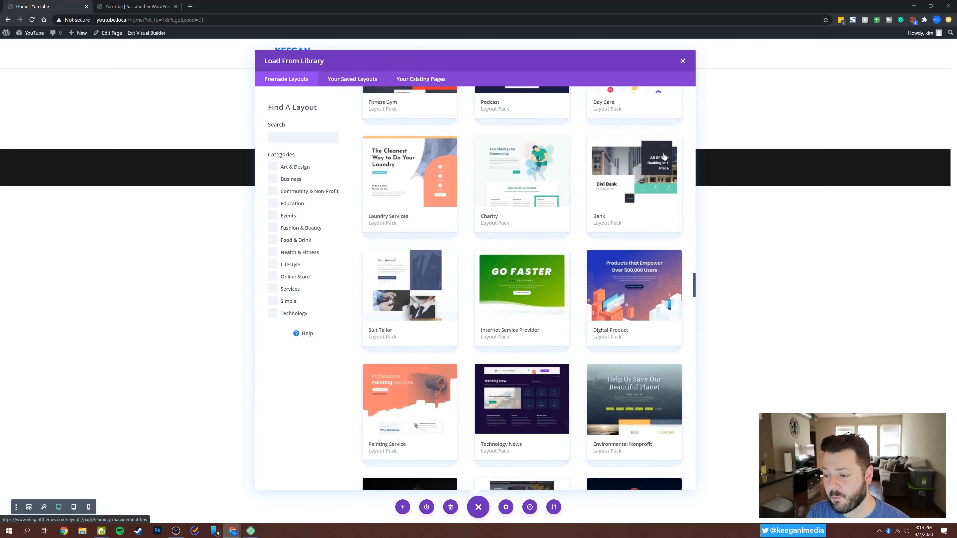
scroll(664, 156, "down", 8)
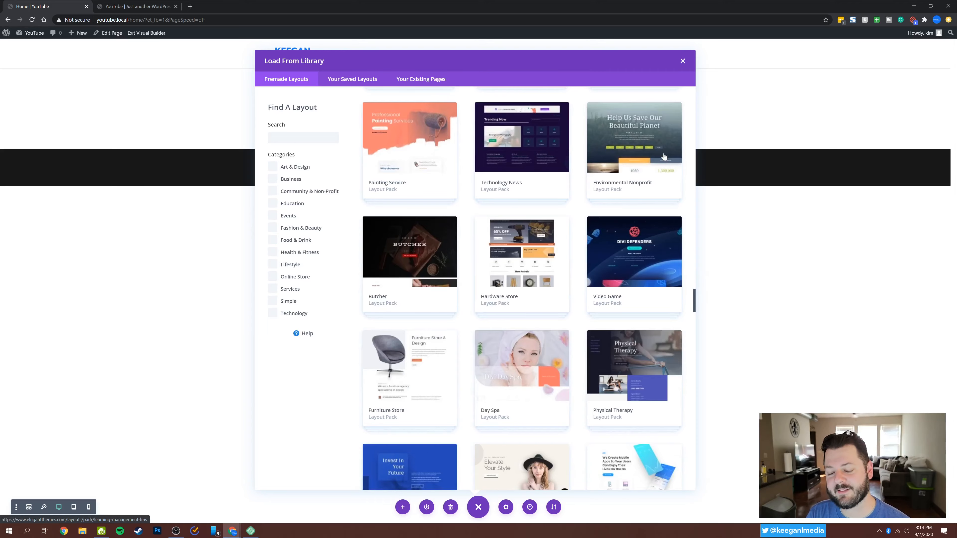
scroll(664, 157, "down", 15)
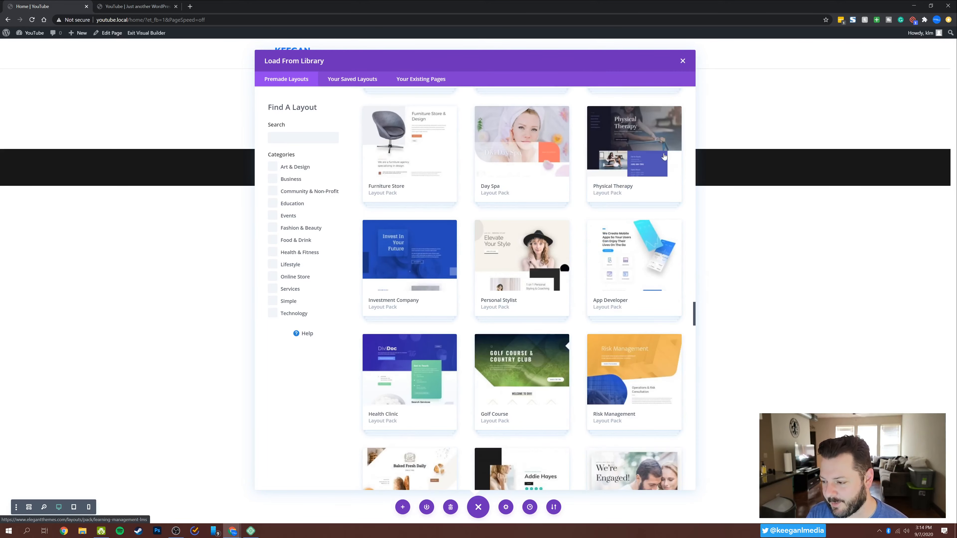
scroll(665, 164, "down", 15)
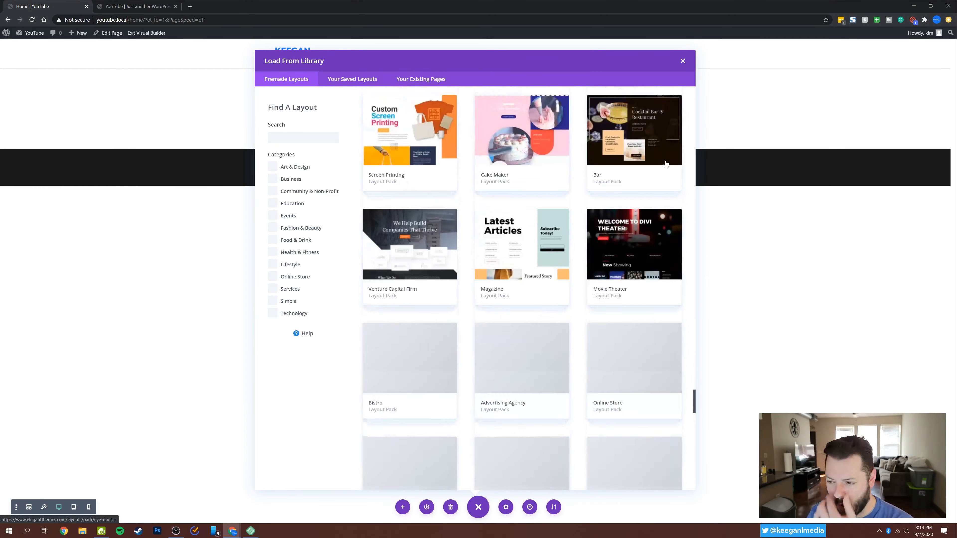
scroll(665, 164, "down", 5)
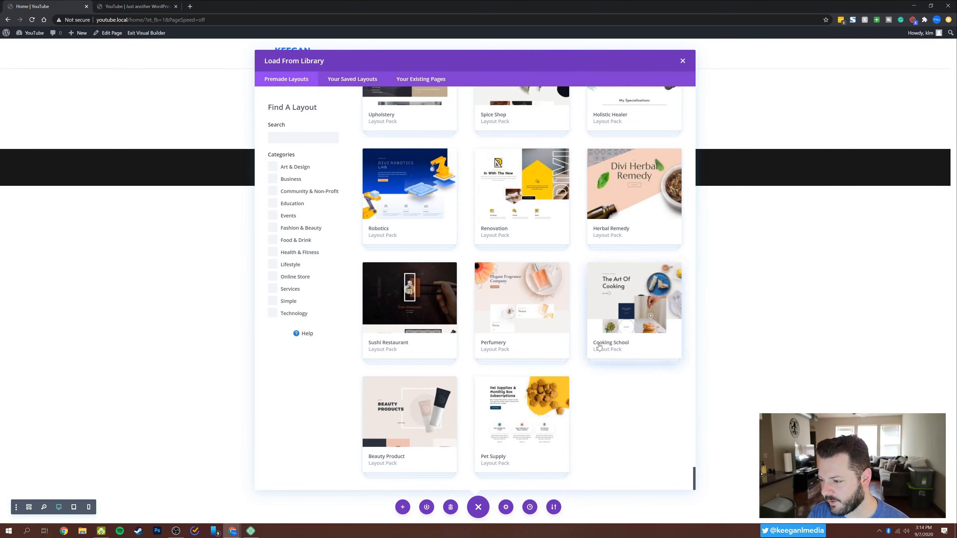
scroll(599, 346, "up", 1)
scroll(599, 346, "up", 2)
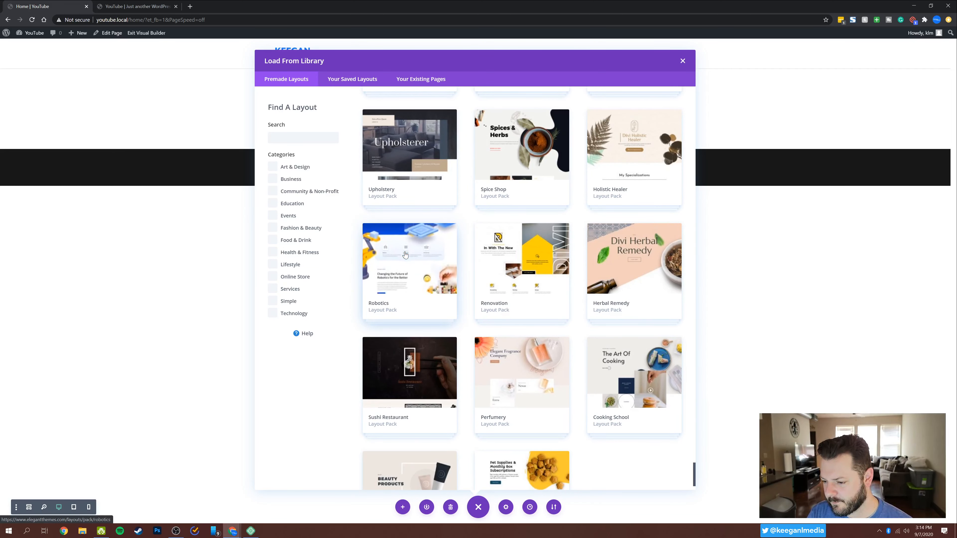
scroll(560, 323, "up", 5)
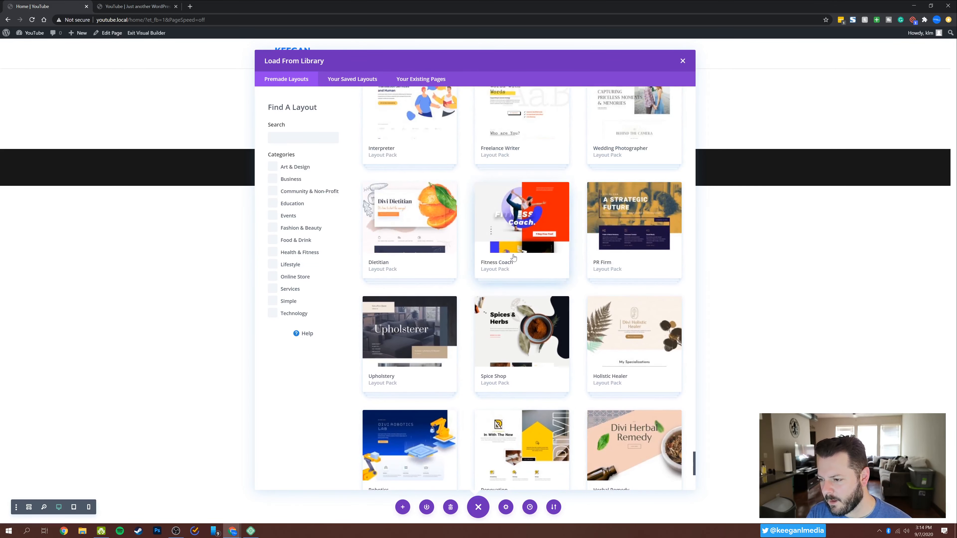
scroll(535, 265, "up", 1)
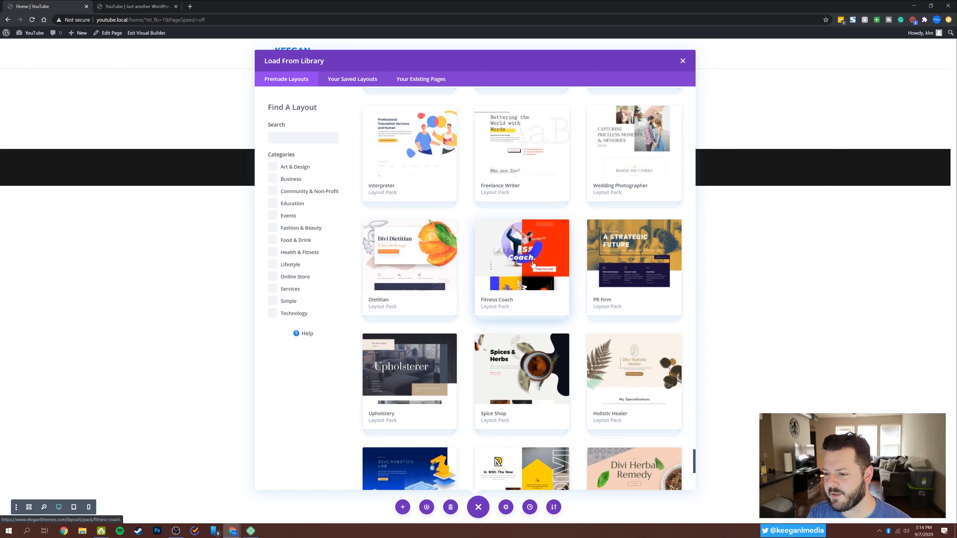
Compare the Home and Landing layouts of the Fitness Coach pack and load the Landing layout, replacing the page's existing content.
left_click(526, 262)
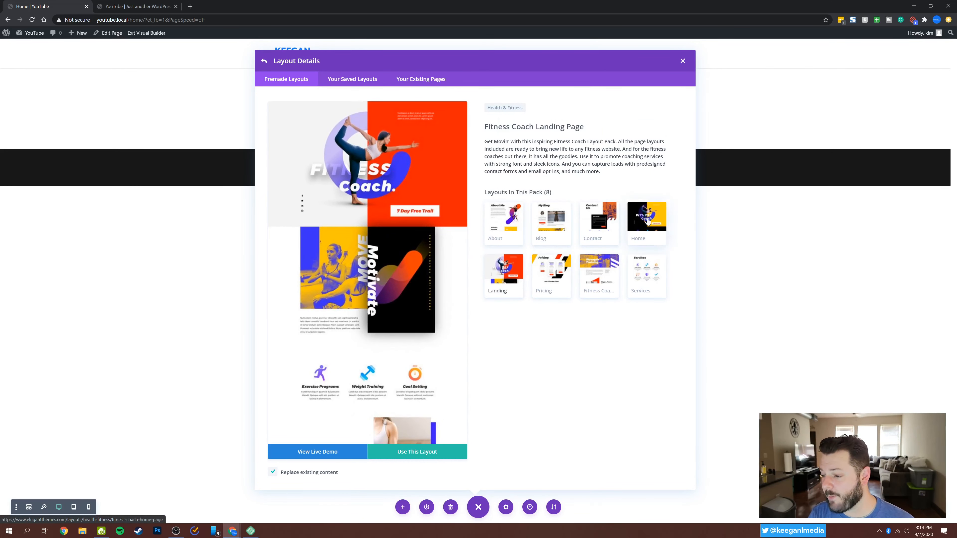
left_click(644, 222)
left_click(505, 270)
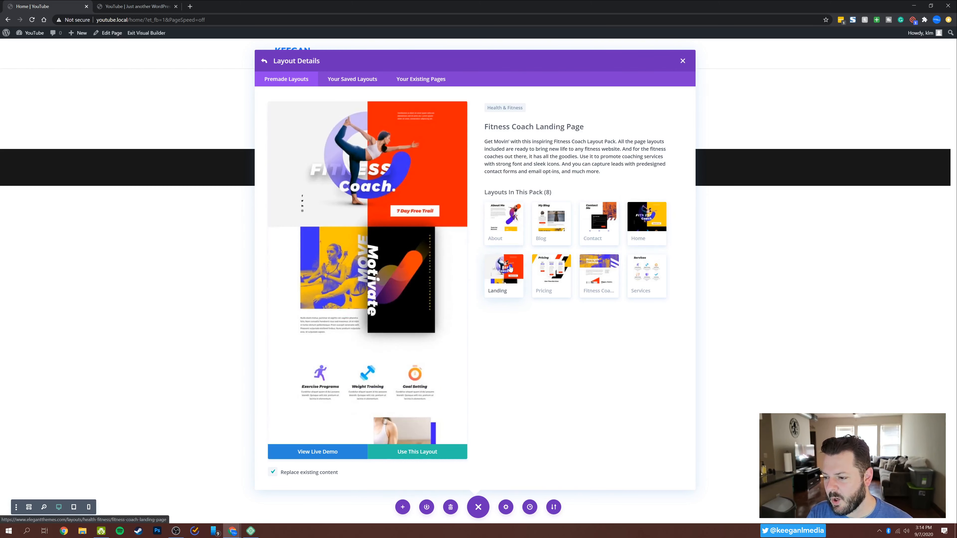
left_click(649, 218)
left_click(508, 272)
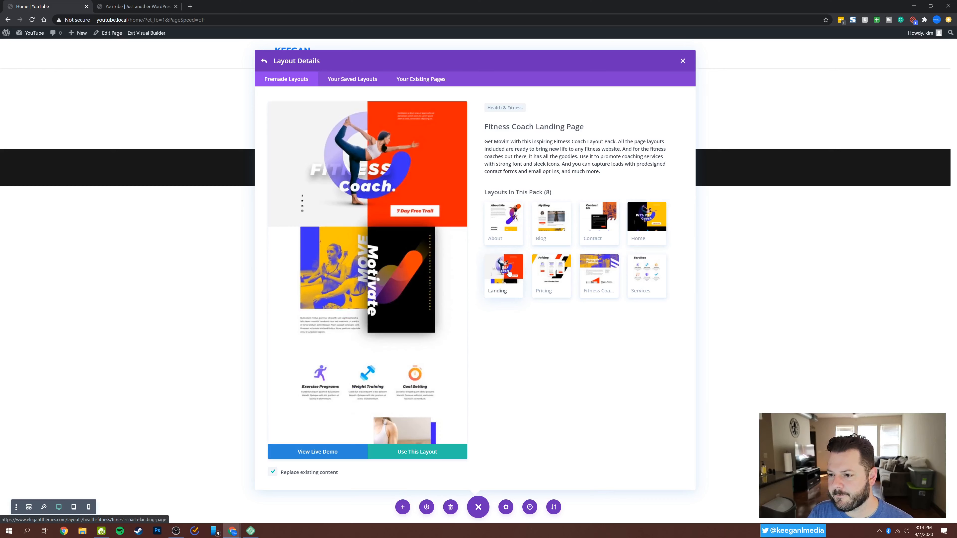
left_click(660, 219)
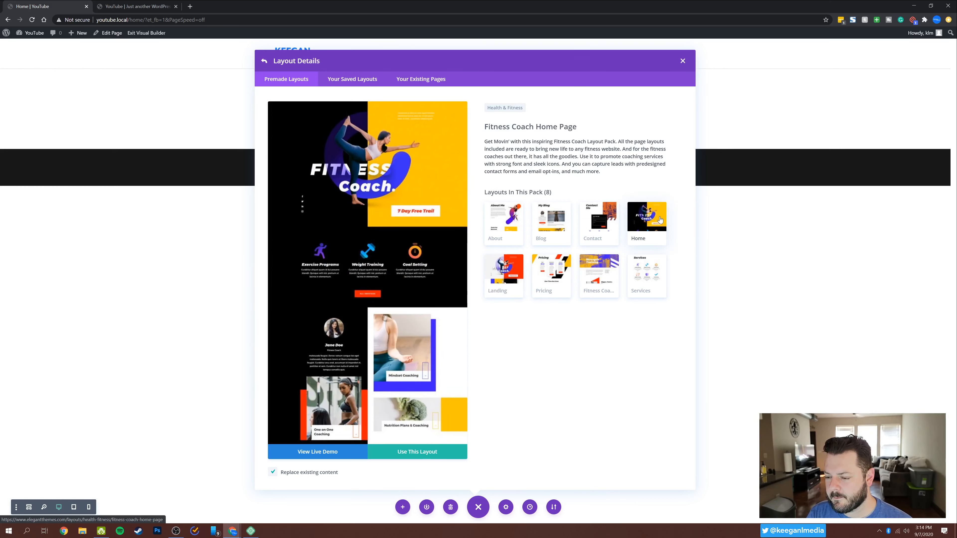
left_click(514, 271)
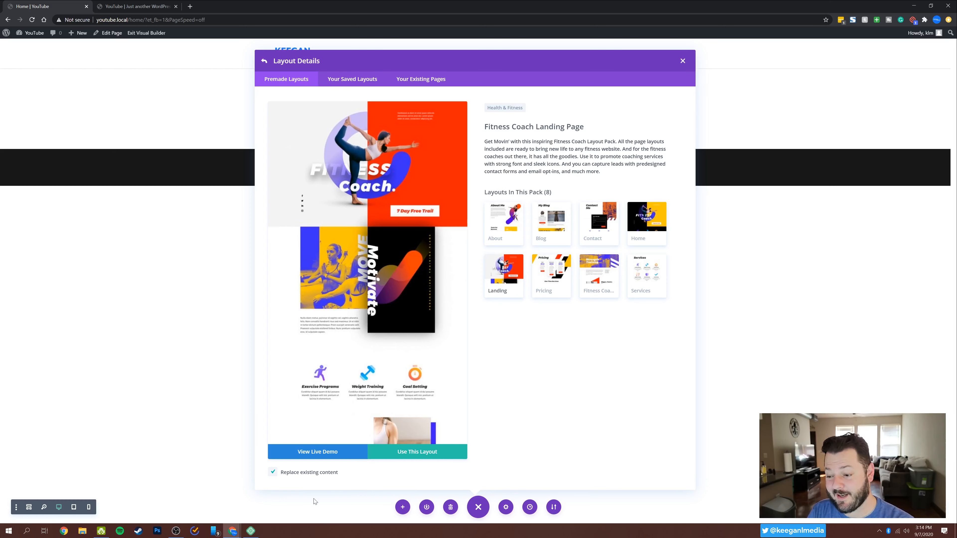
left_click(417, 452)
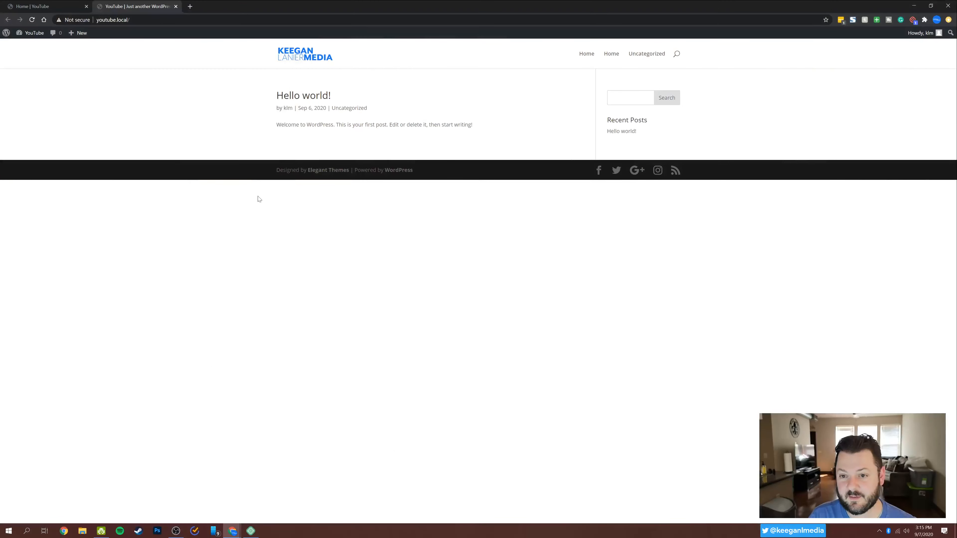
Return to the Home page in the visual builder and look over the hero and Motivate sections of the loaded layout.
left_click(33, 6)
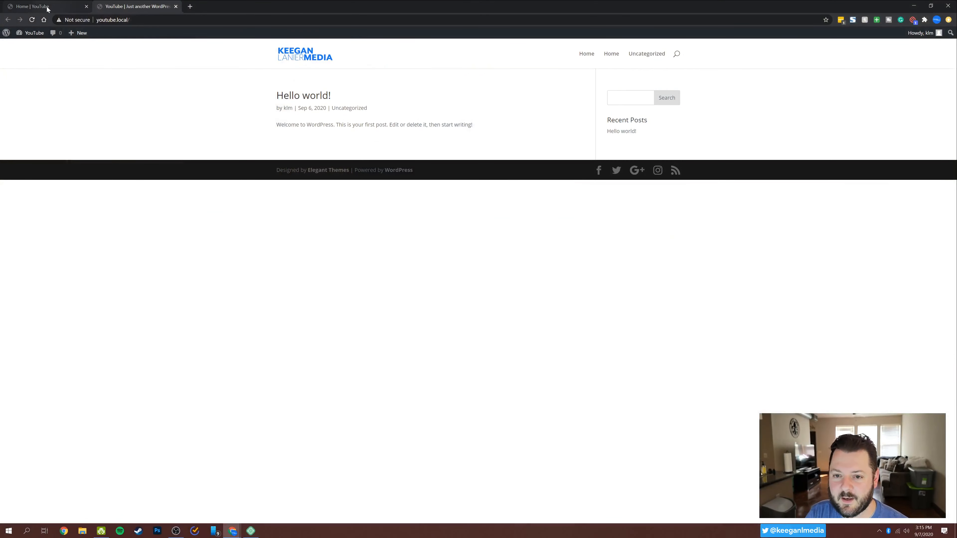
left_click(38, 7)
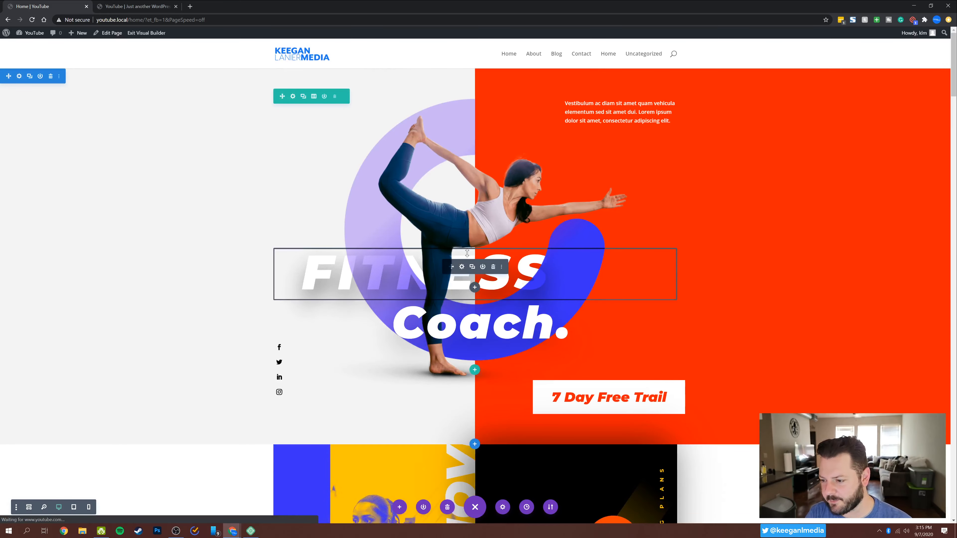
scroll(681, 211, "down", 6)
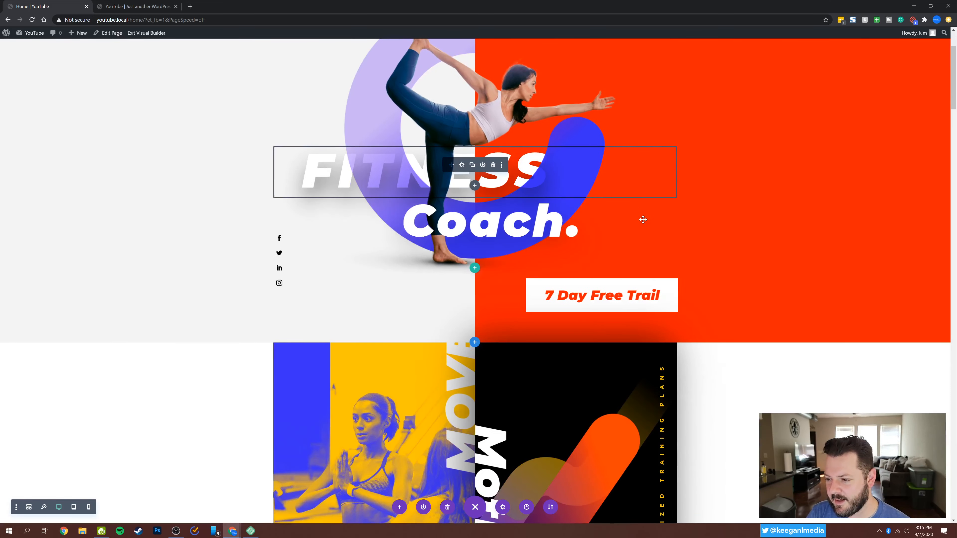
scroll(643, 220, "up", 4)
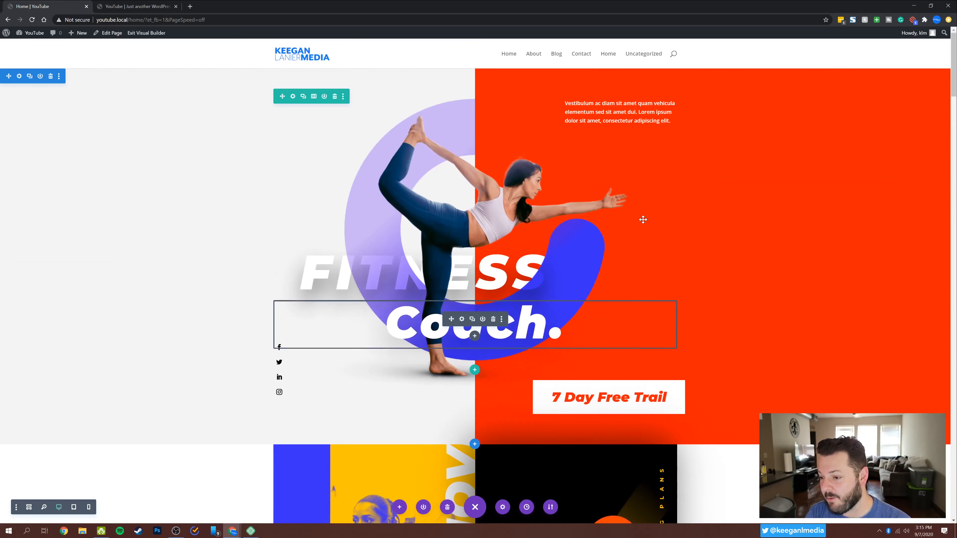
scroll(643, 220, "down", 4)
scroll(643, 220, "up", 4)
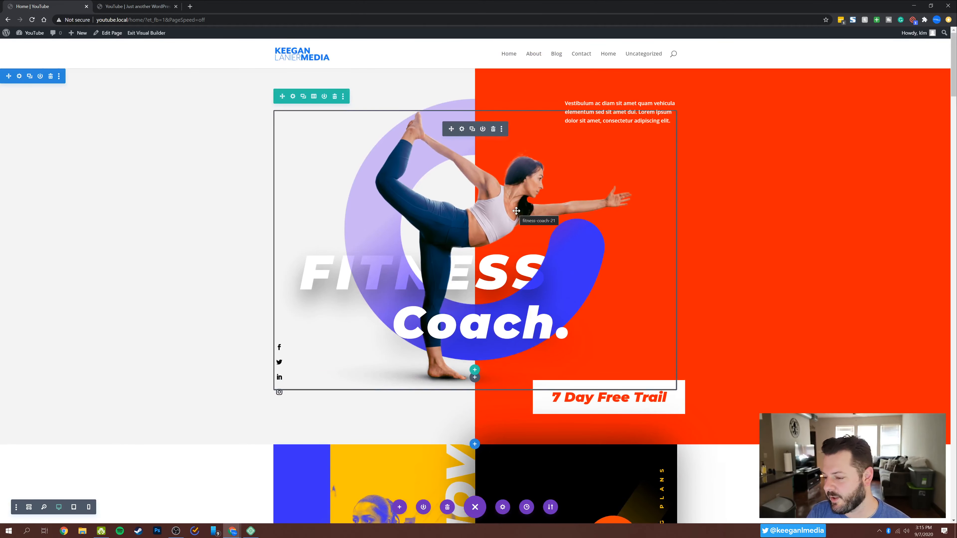
scroll(516, 211, "down", 6)
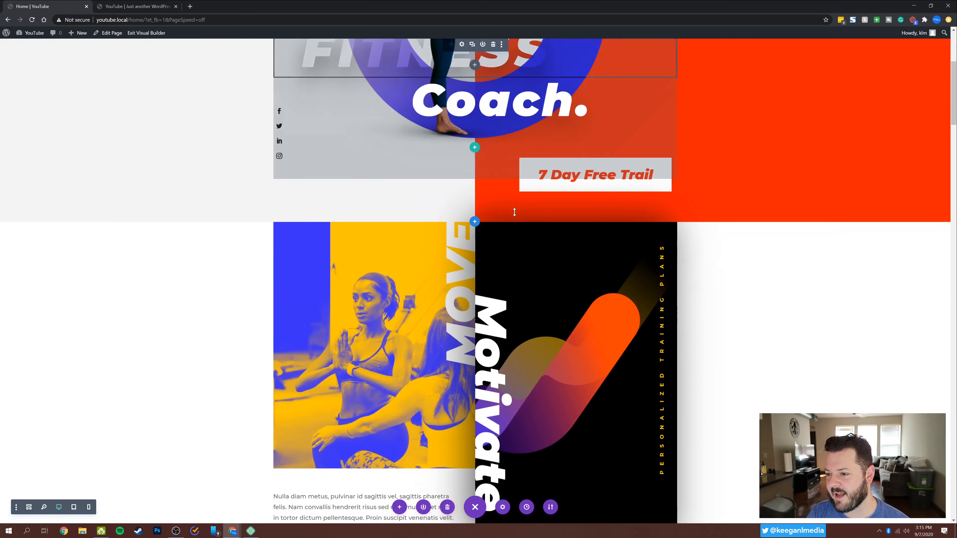
Look through the remaining sections of the loaded Home page layout, from the coaching services down to the newsletter signup, and return to the hero.
scroll(515, 211, "down", 8)
scroll(741, 257, "down", 15)
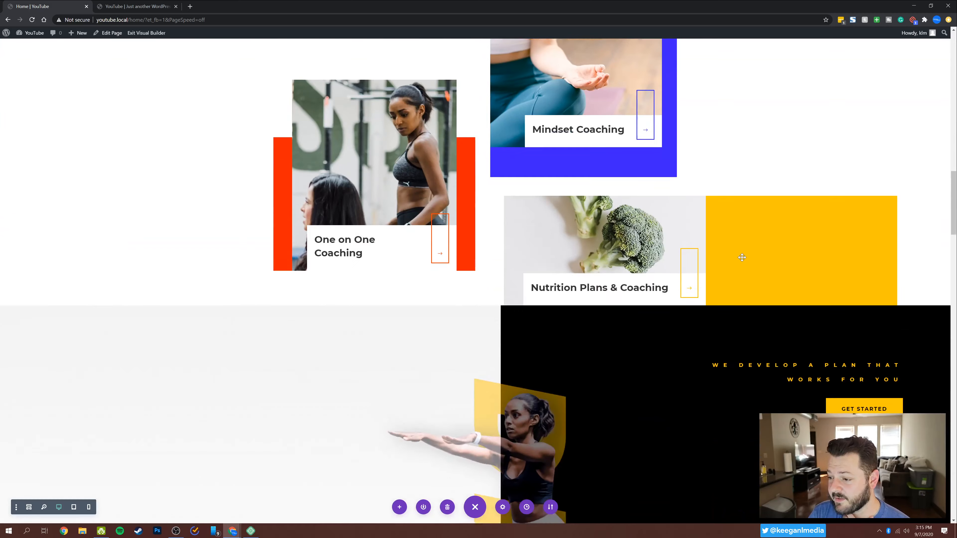
scroll(742, 257, "down", 14)
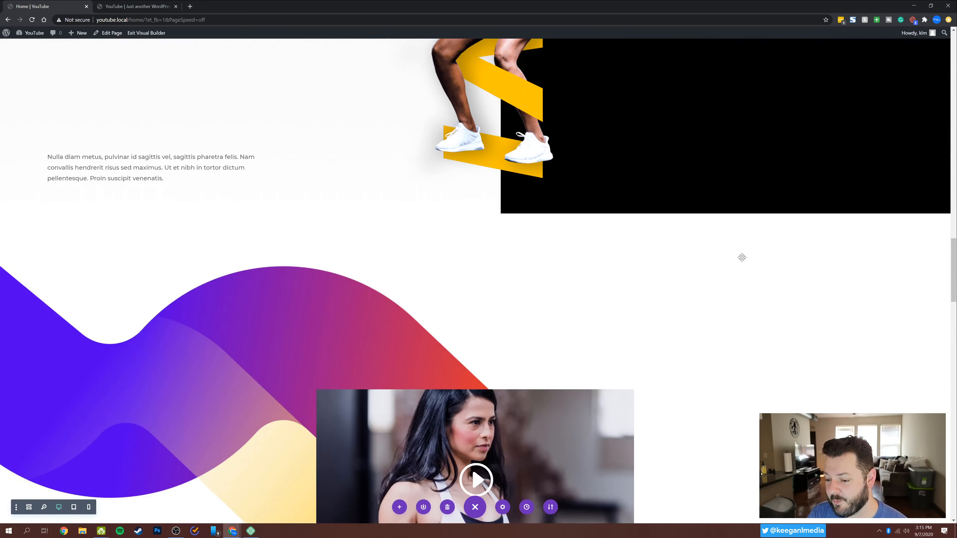
scroll(742, 257, "down", 13)
scroll(742, 257, "up", 6)
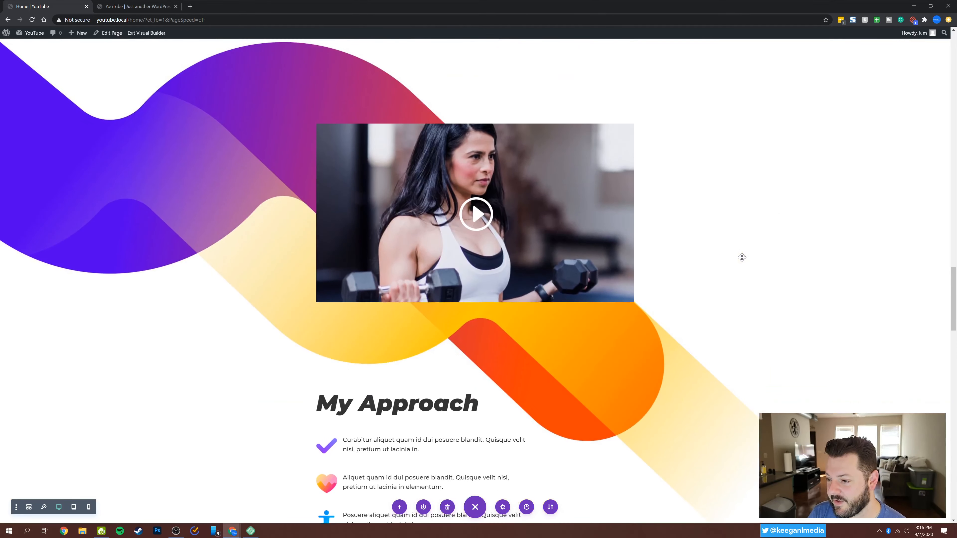
scroll(742, 257, "down", 20)
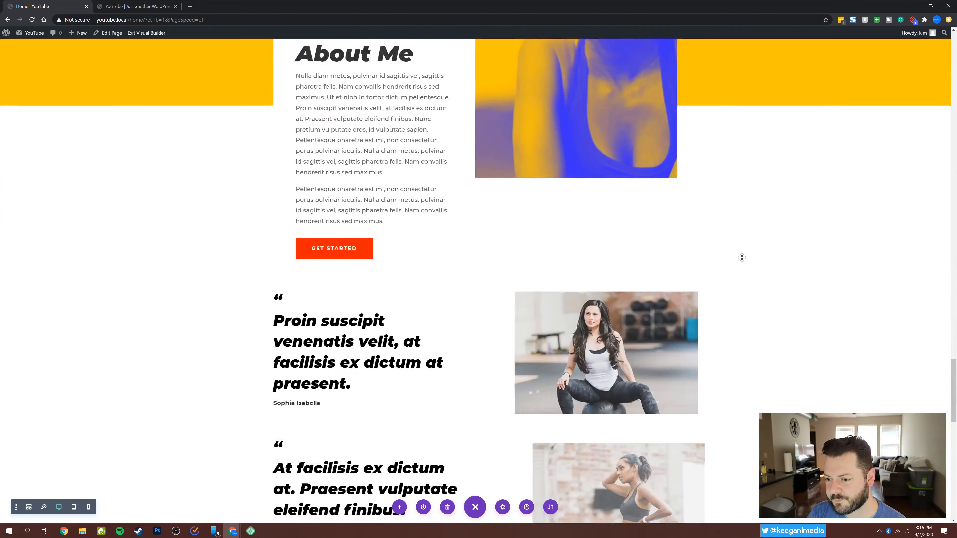
scroll(742, 258, "down", 14)
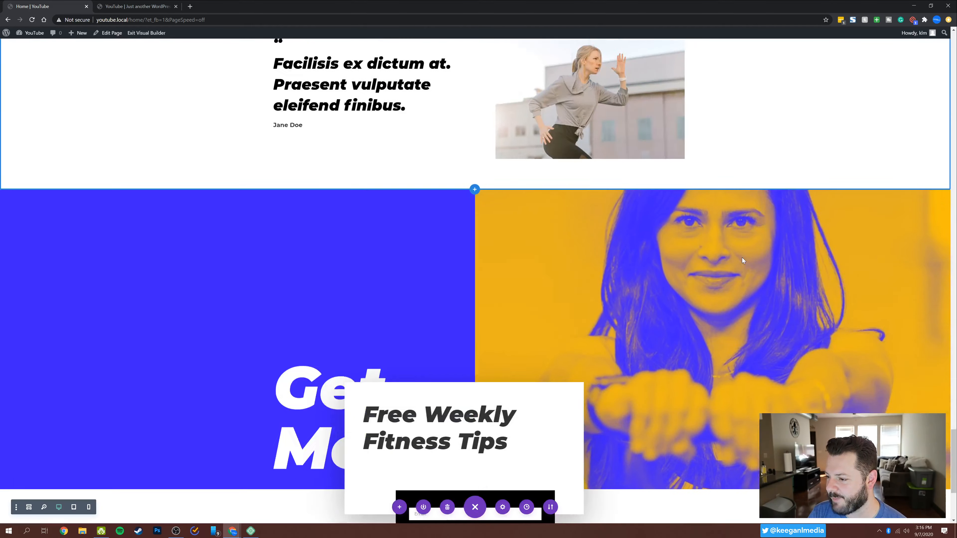
scroll(741, 258, "up", 14)
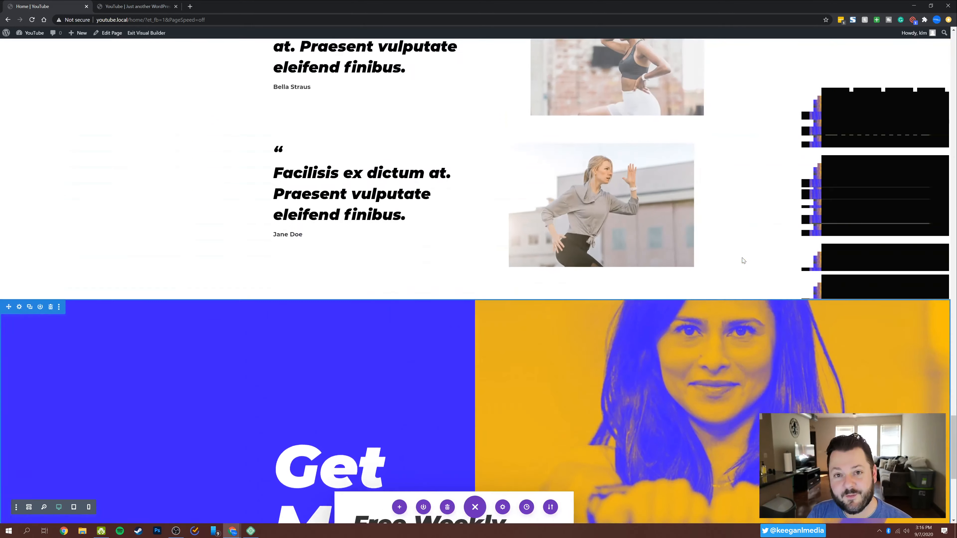
scroll(742, 257, "up", 20)
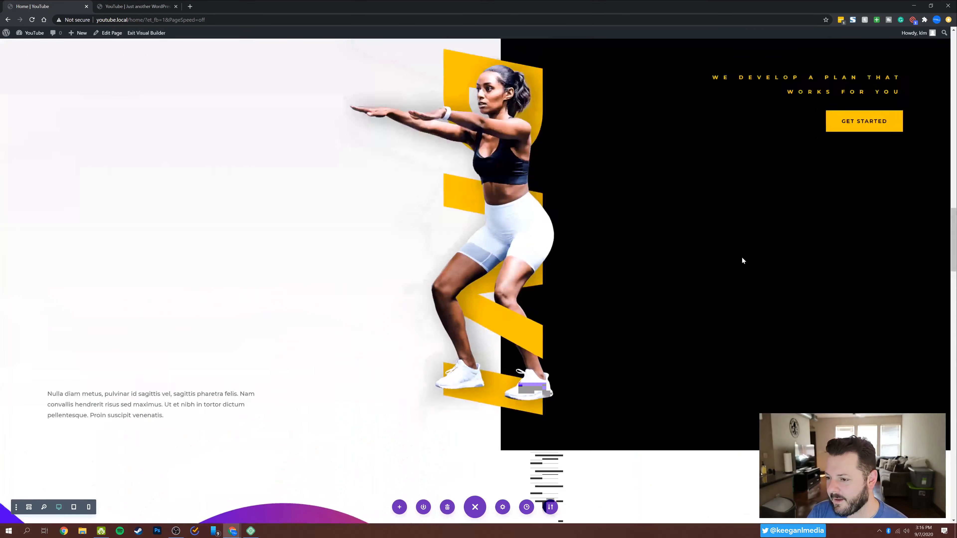
scroll(741, 258, "up", 20)
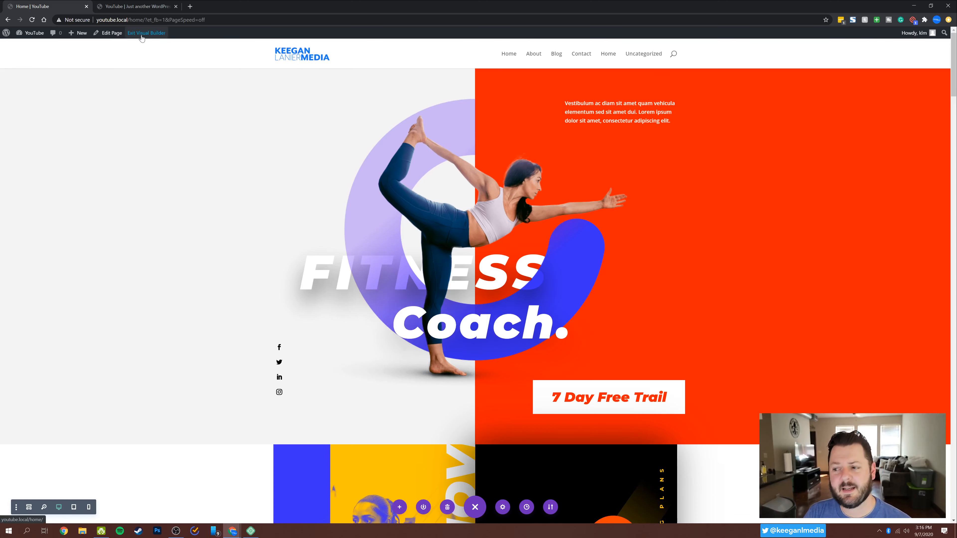
Exit the visual builder, close the extra site tab, and open the dashboard's list of pages.
left_click(142, 34)
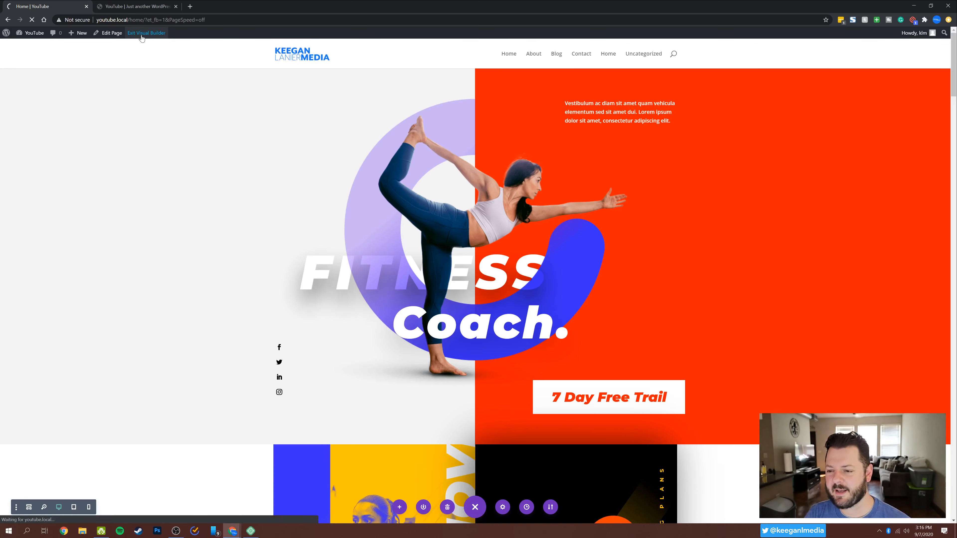
left_click(174, 7)
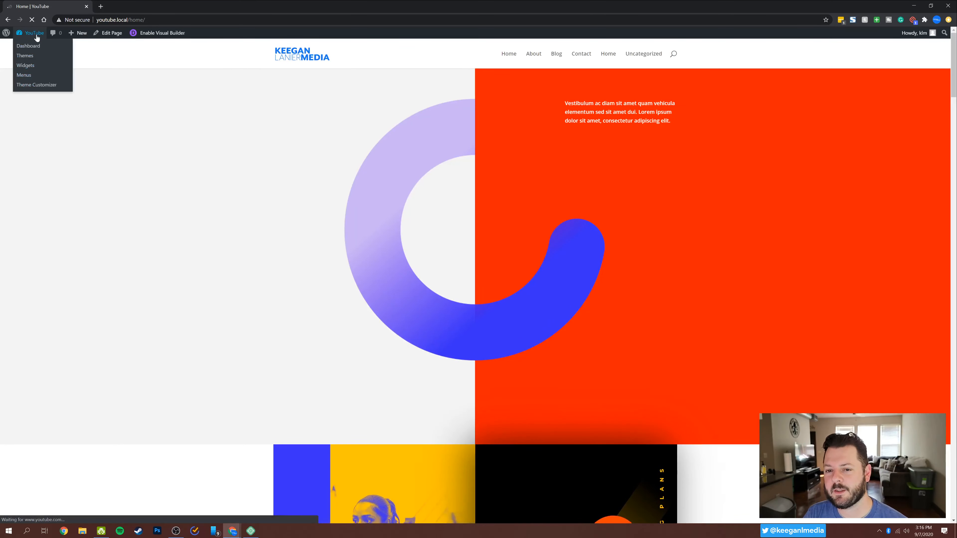
left_click(36, 35)
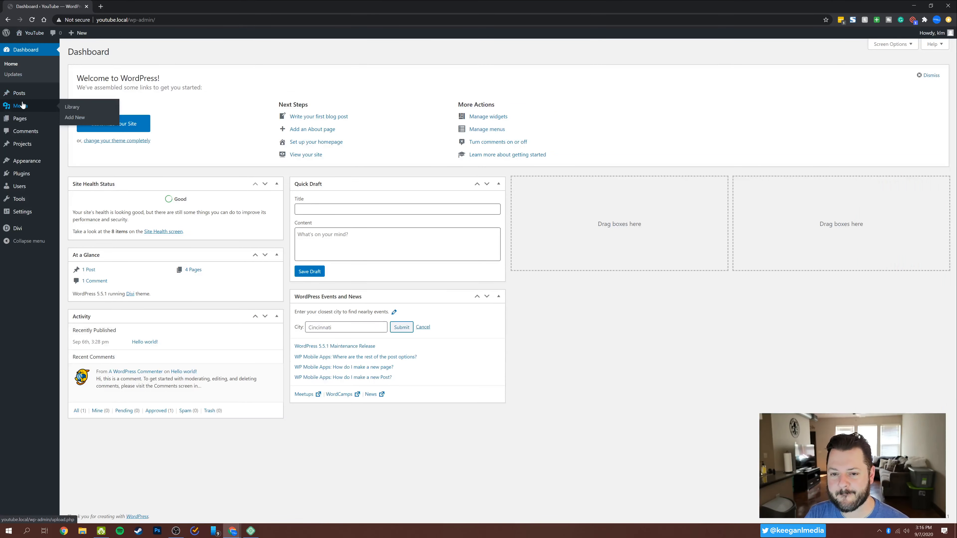
left_click(20, 120)
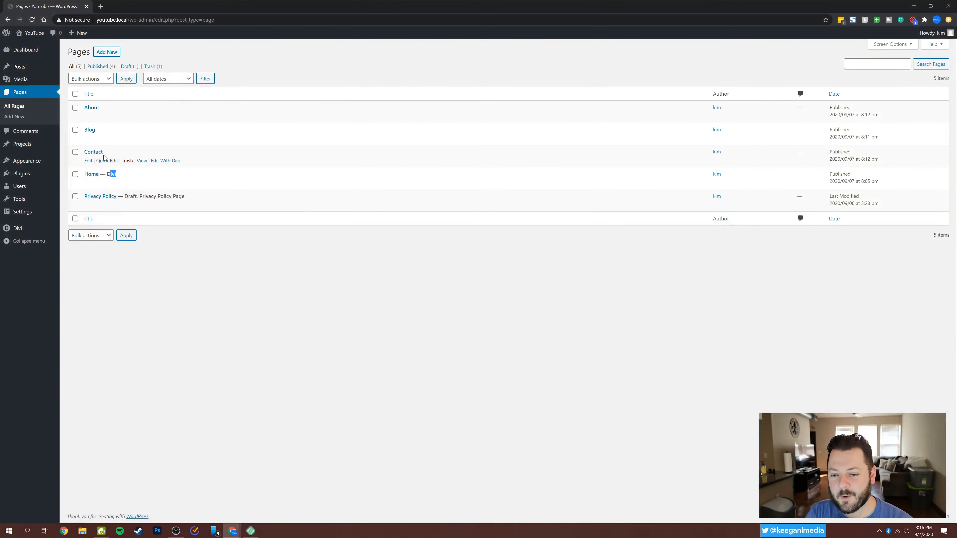
Open the Contact page with Divi, search the premade layouts for "fitness" and load the Fitness Coach Contact Page layout.
left_click(164, 161)
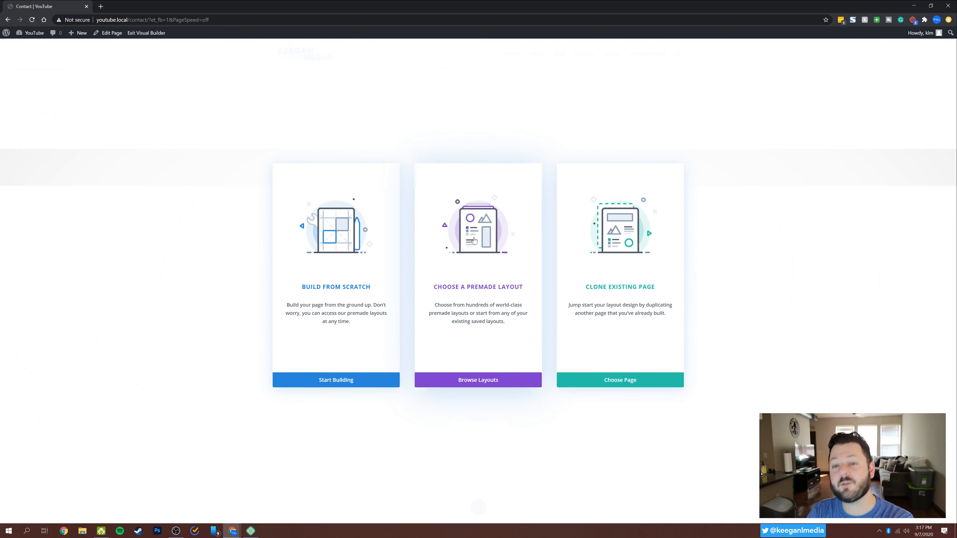
left_click(474, 241)
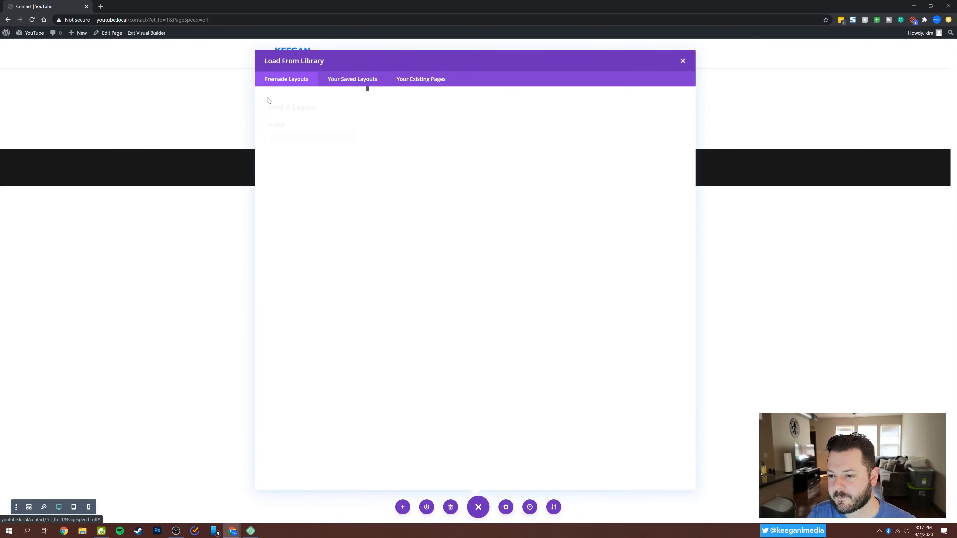
left_click(305, 136)
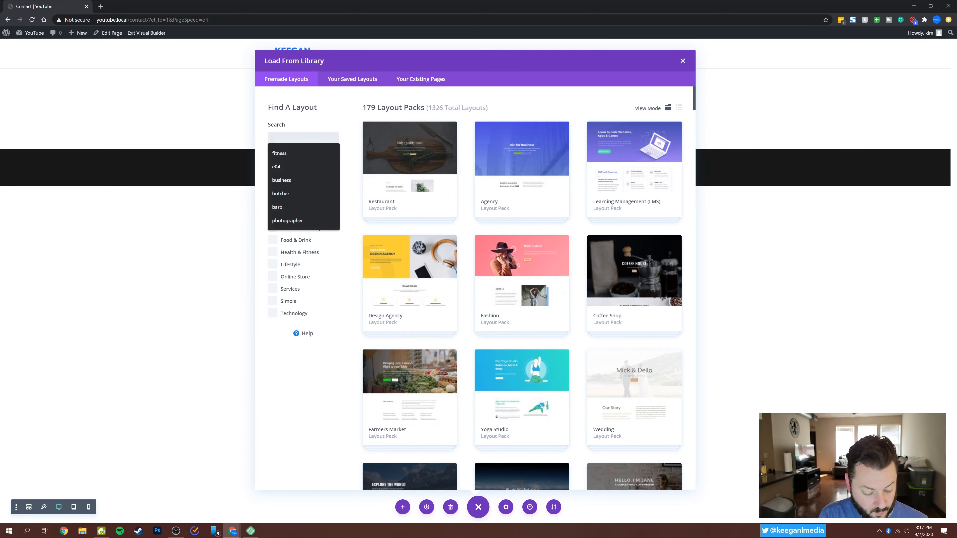
type("fitness")
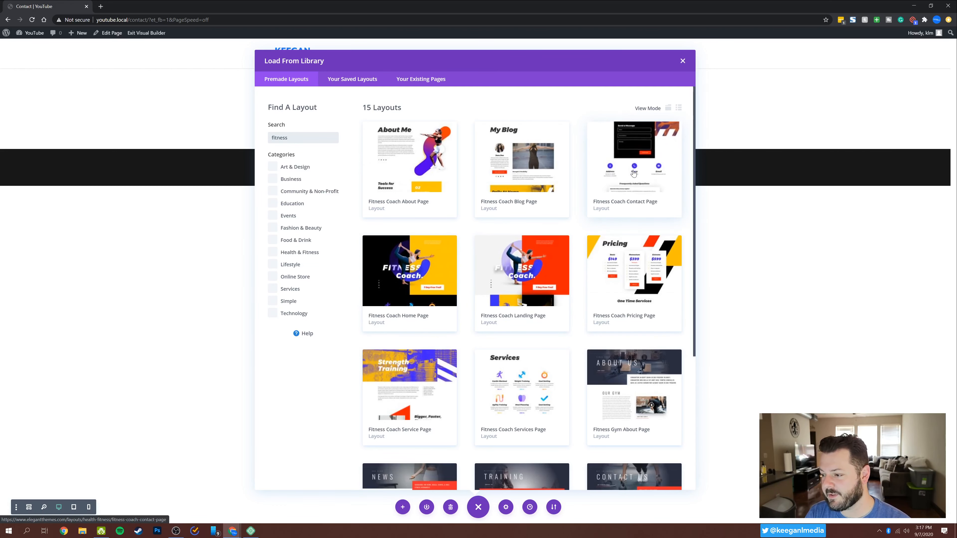
left_click(633, 173)
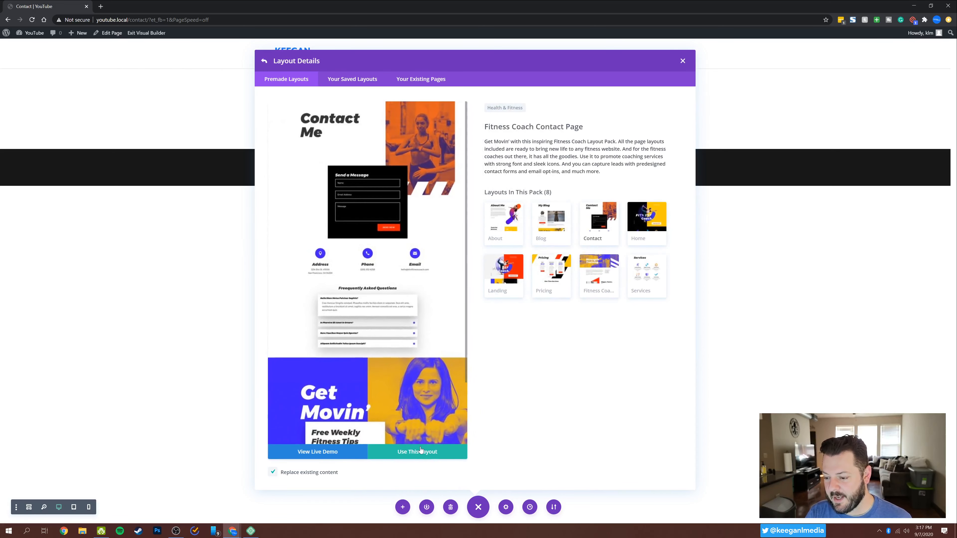
left_click(421, 450)
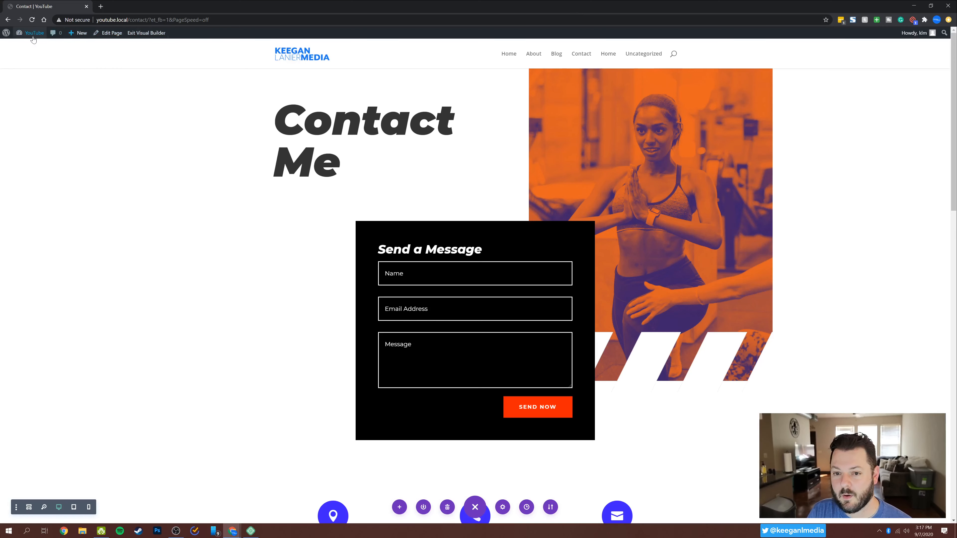
Return to the dashboard's list of pages and open the About page for editing with Divi.
mouse_move(33, 39)
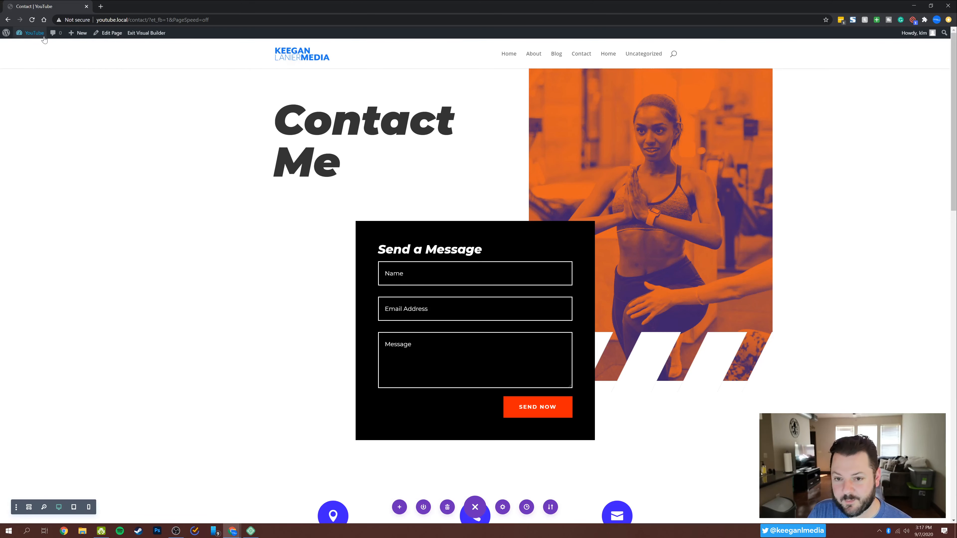
left_click(30, 44)
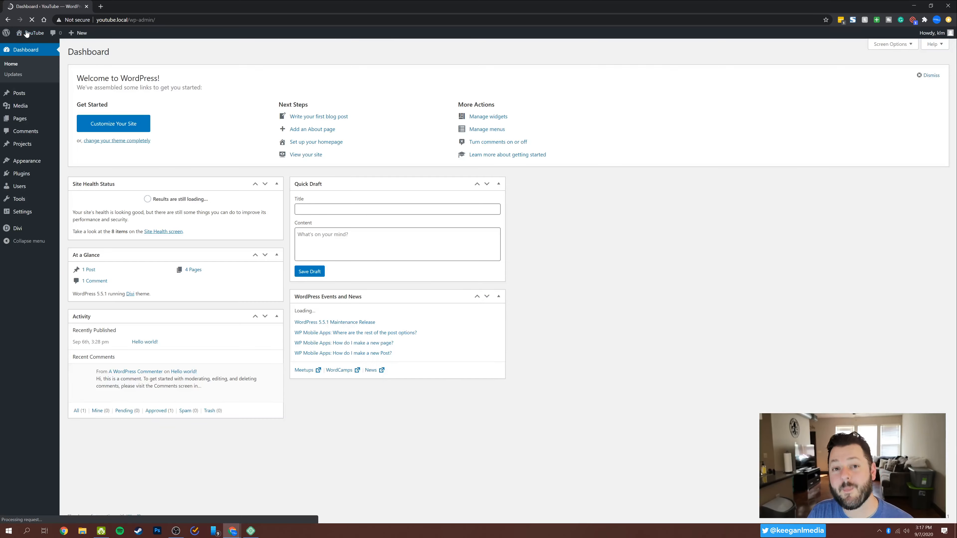
left_click(31, 119)
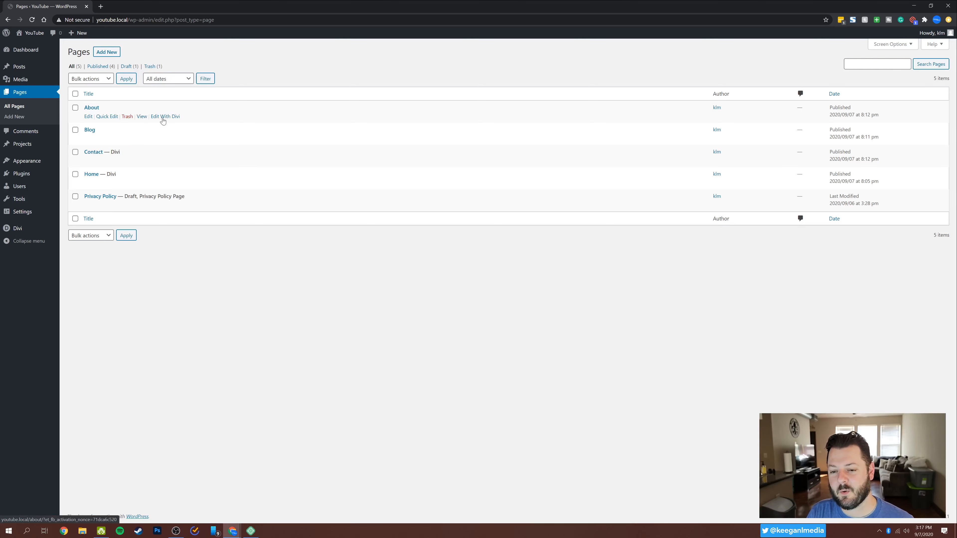
left_click(162, 120)
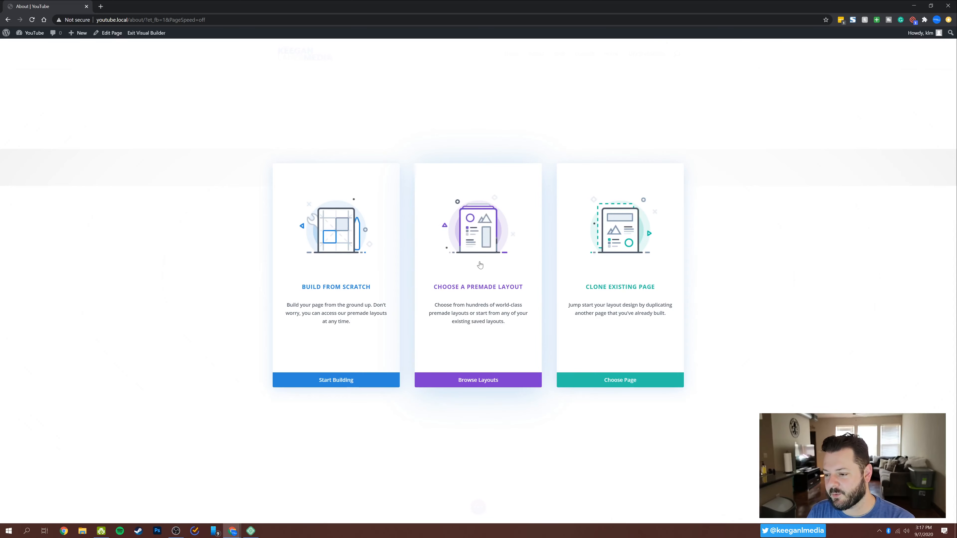
Start the About page from a premade layout, searching for "fitness" and loading the Fitness Coach About Page layout.
left_click(480, 265)
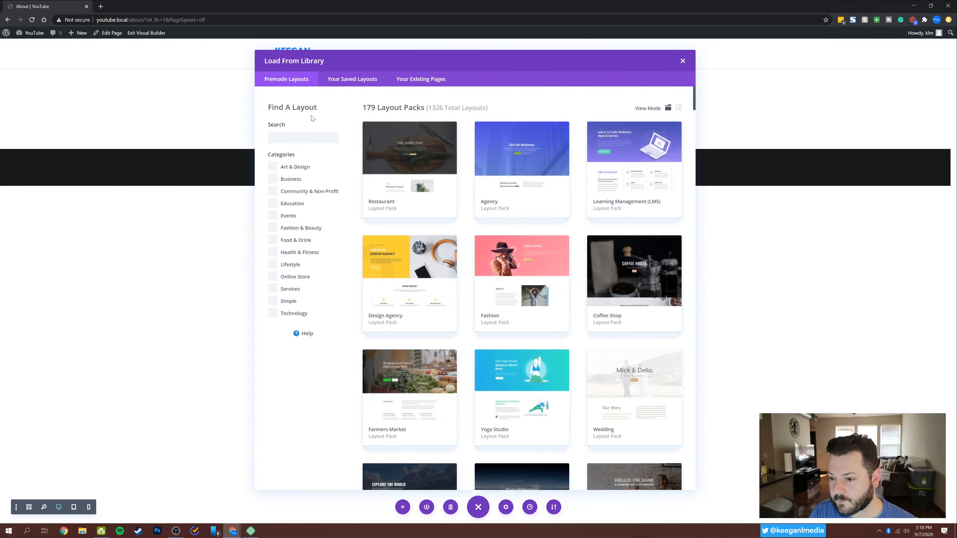
type("fitness")
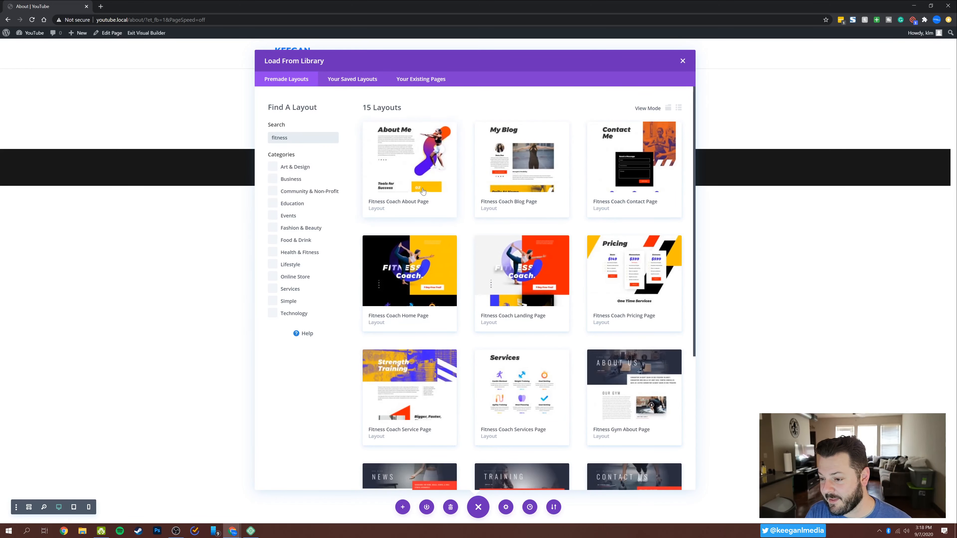
left_click(421, 177)
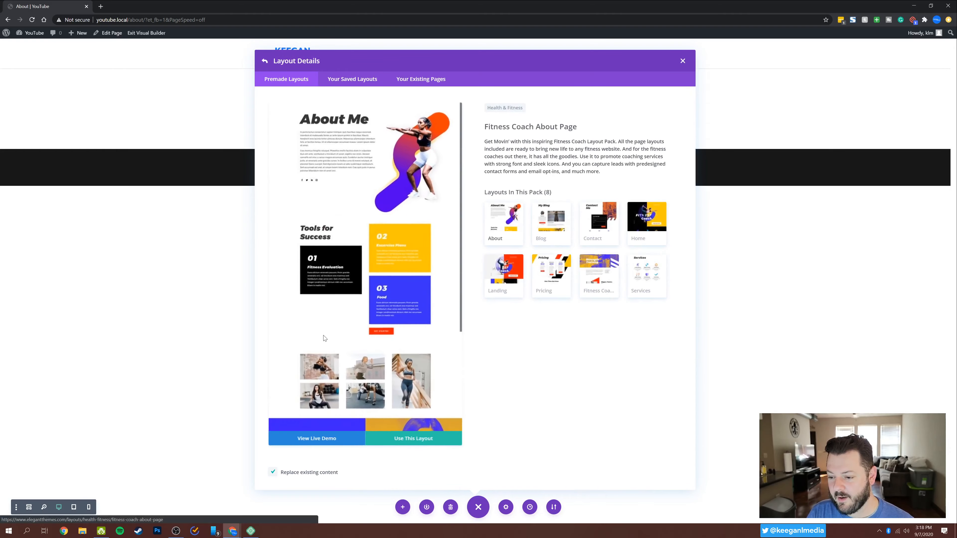
left_click(415, 452)
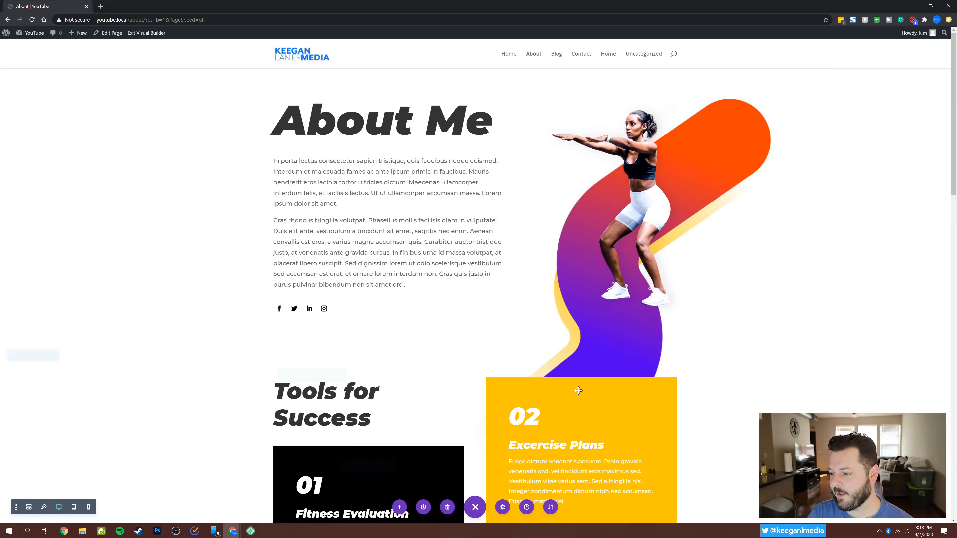
Look over the upper sections of the loaded About page layout and exit the visual builder.
scroll(691, 318, "down", 2)
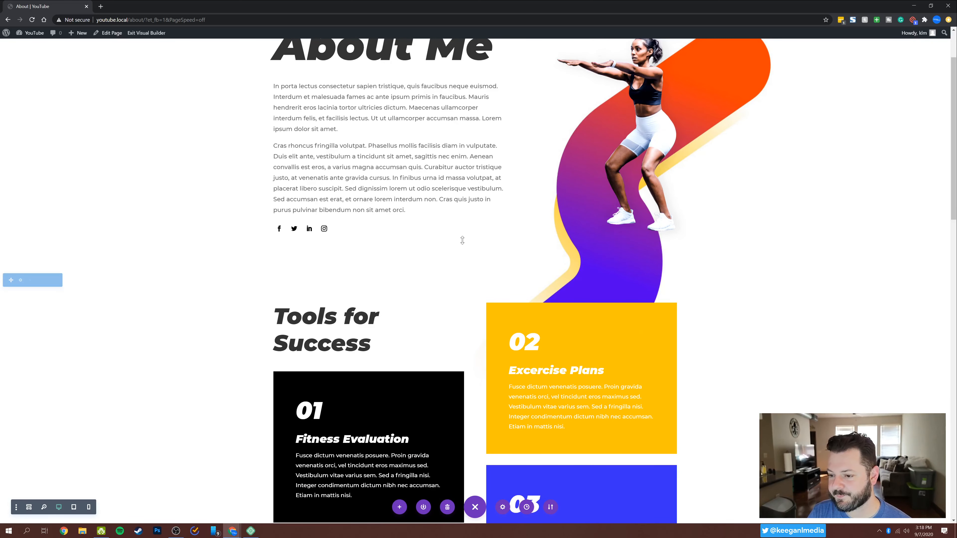
scroll(461, 240, "up", 2)
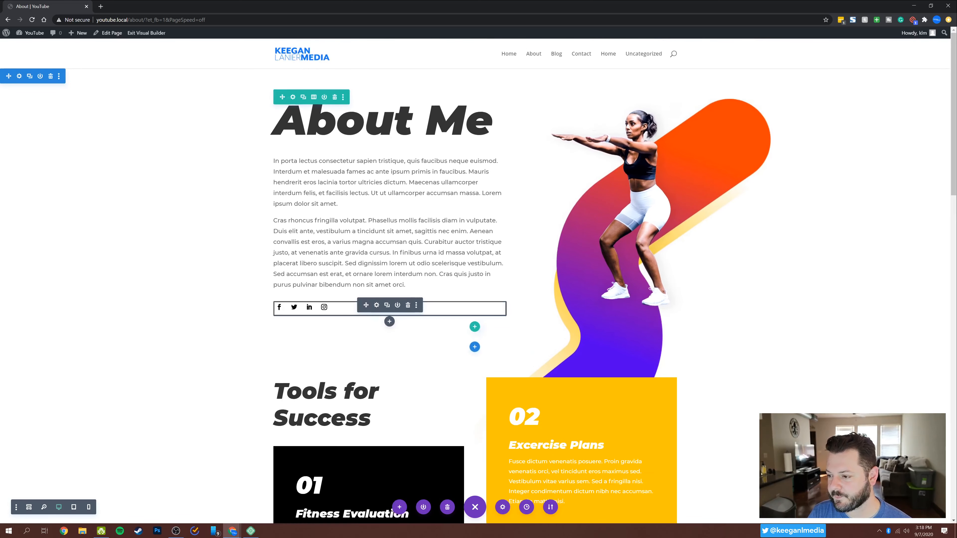
left_click(132, 34)
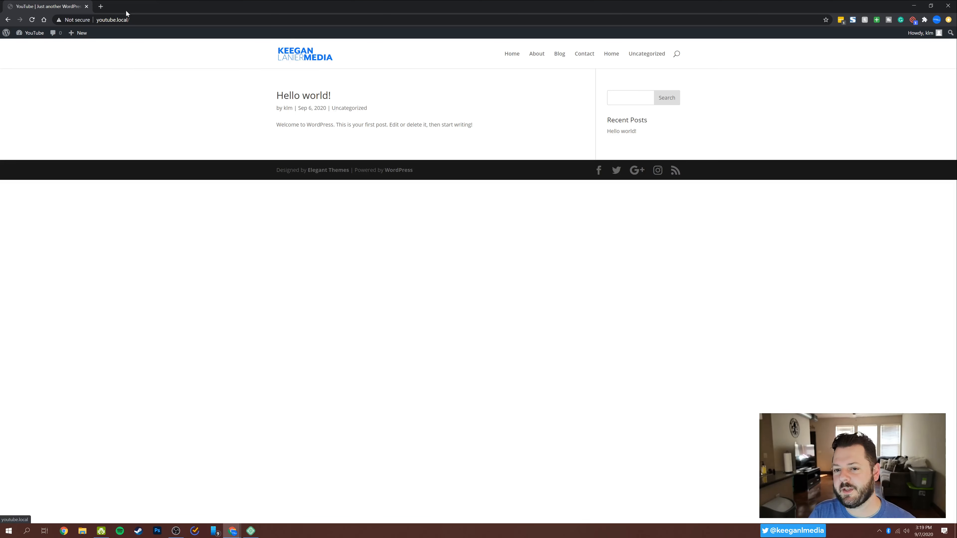
Open the site's menu management and create a menu named "Main Nav" for the Primary Menu location.
mouse_move(32, 36)
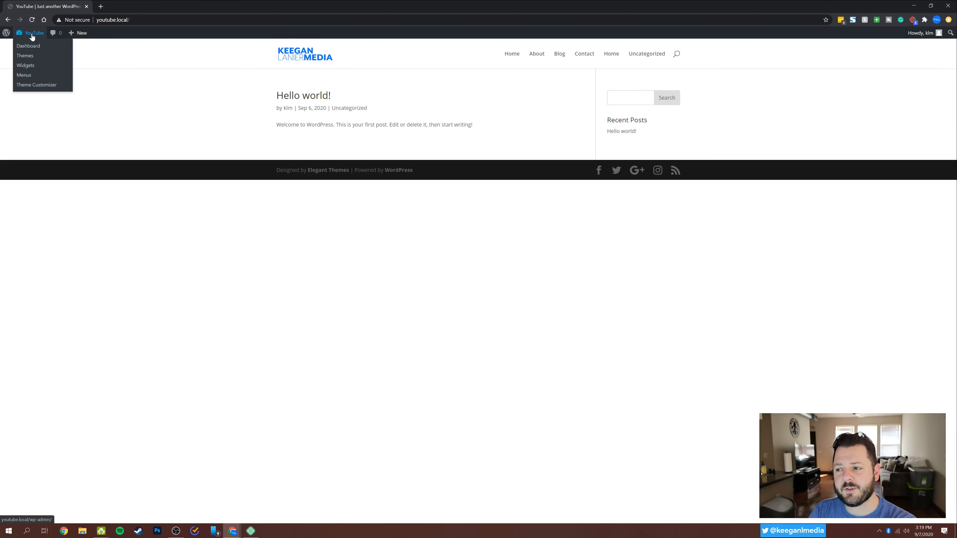
left_click_drag(692, 58, 659, 56)
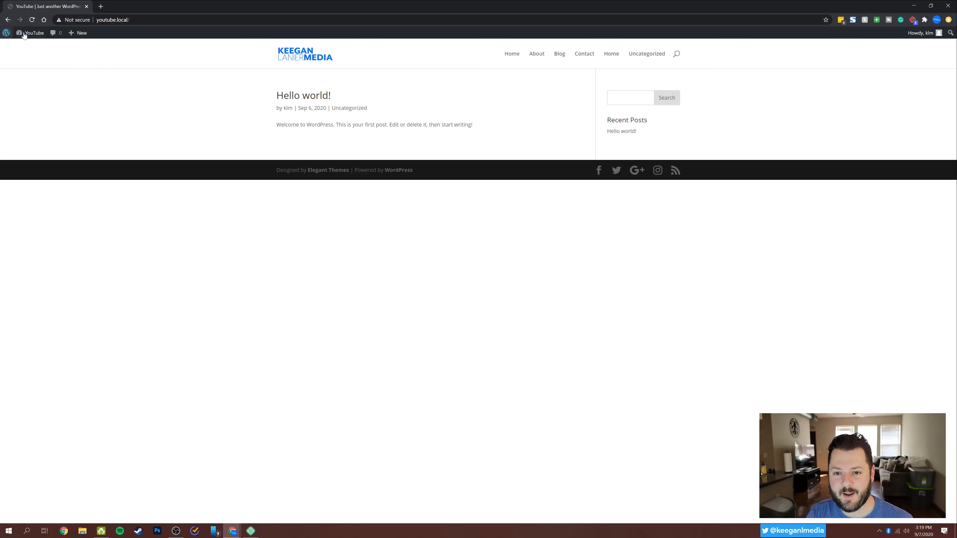
mouse_move(28, 36)
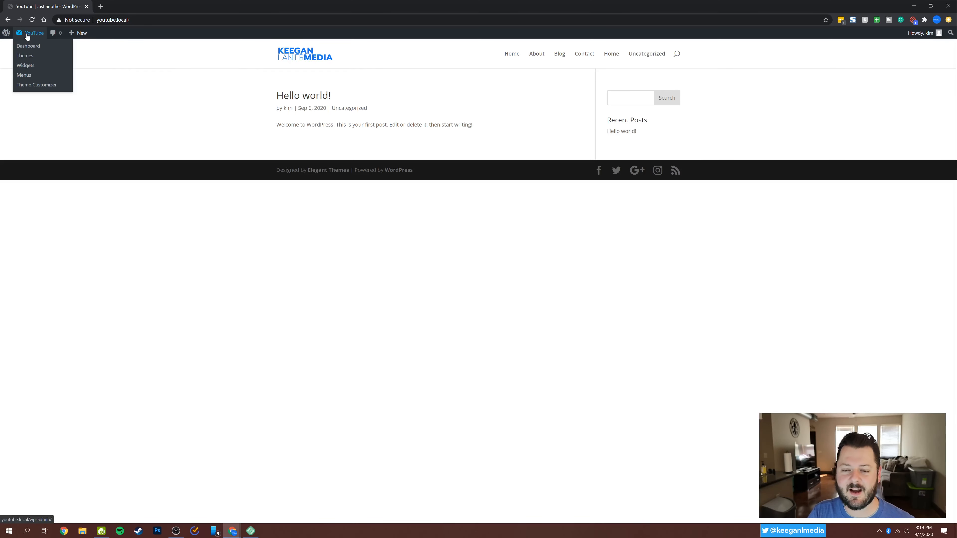
left_click(23, 75)
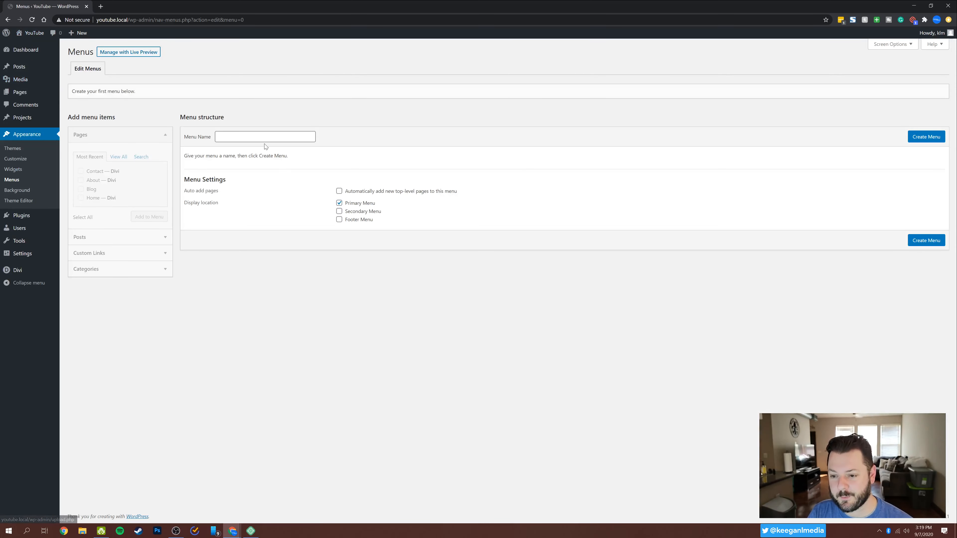
left_click(264, 136)
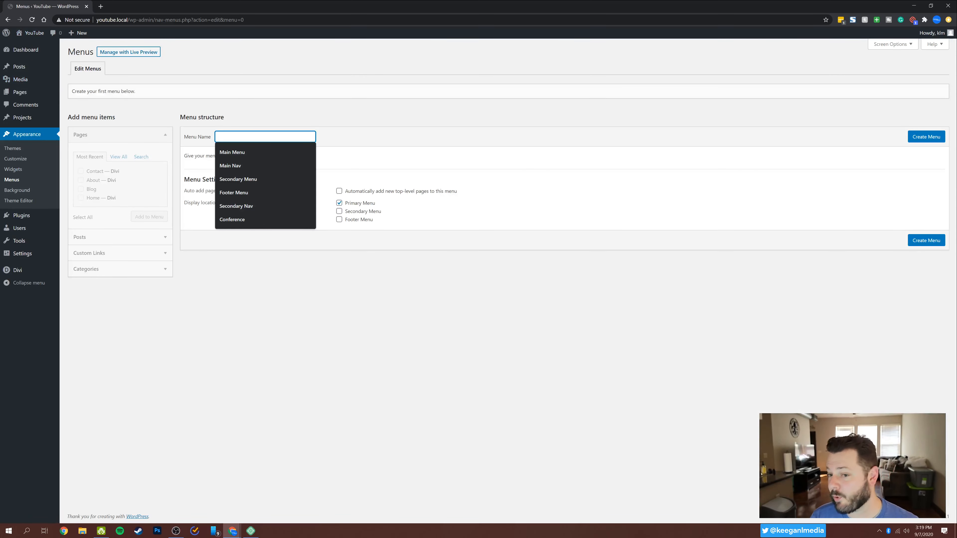
type("Main Nav")
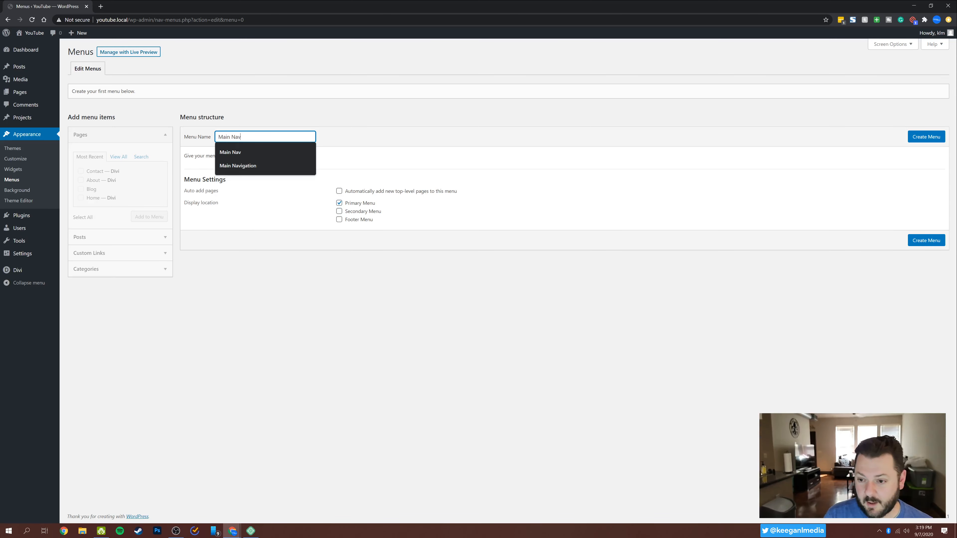
left_click(309, 150)
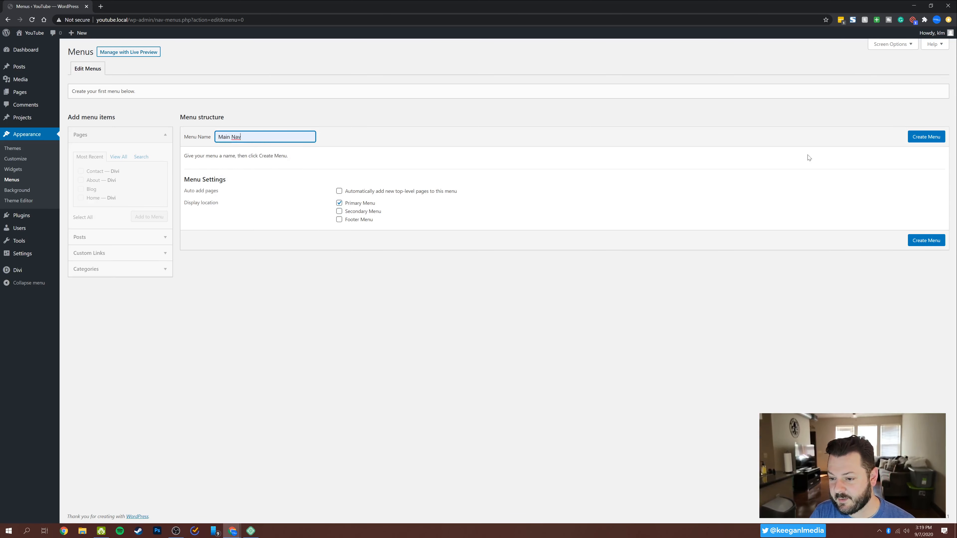
left_click(922, 137)
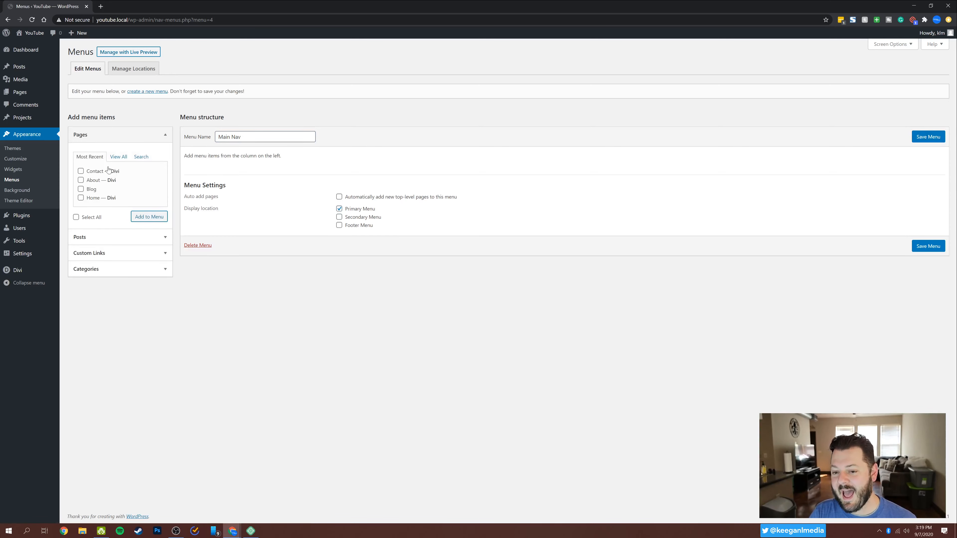
Add the Home, About and Contact pages to the Main Nav menu in that order and save the menu.
left_click(81, 198)
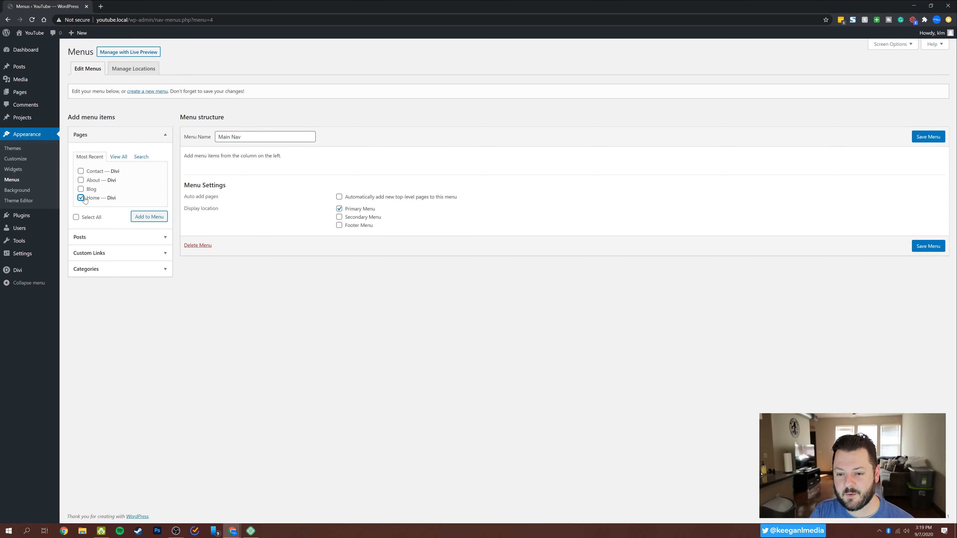
left_click(149, 216)
left_click(80, 180)
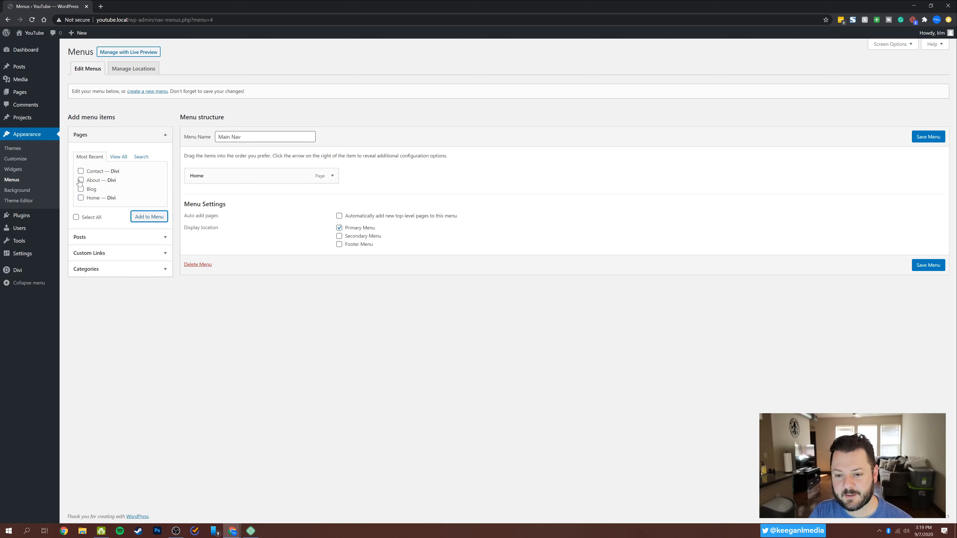
left_click(143, 221)
left_click(81, 170)
left_click(150, 217)
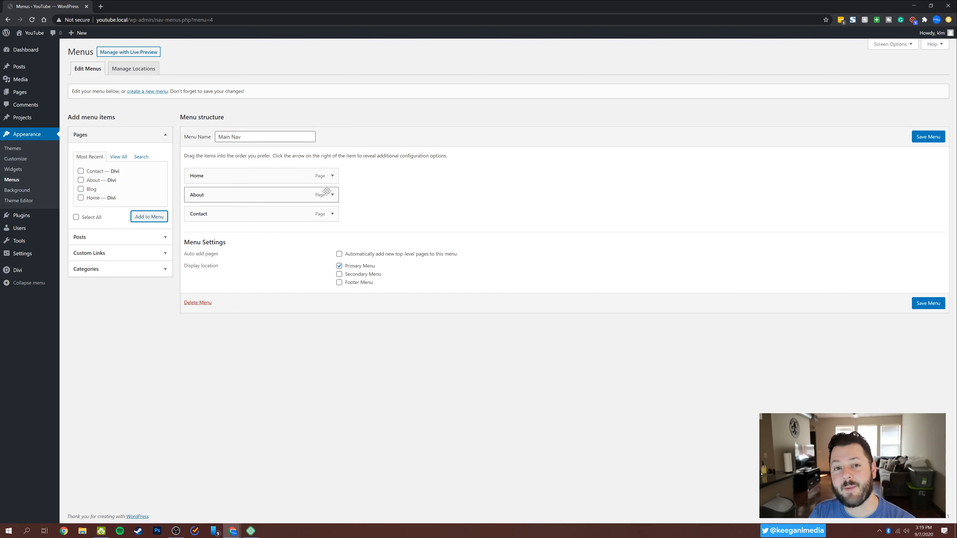
left_click(940, 142)
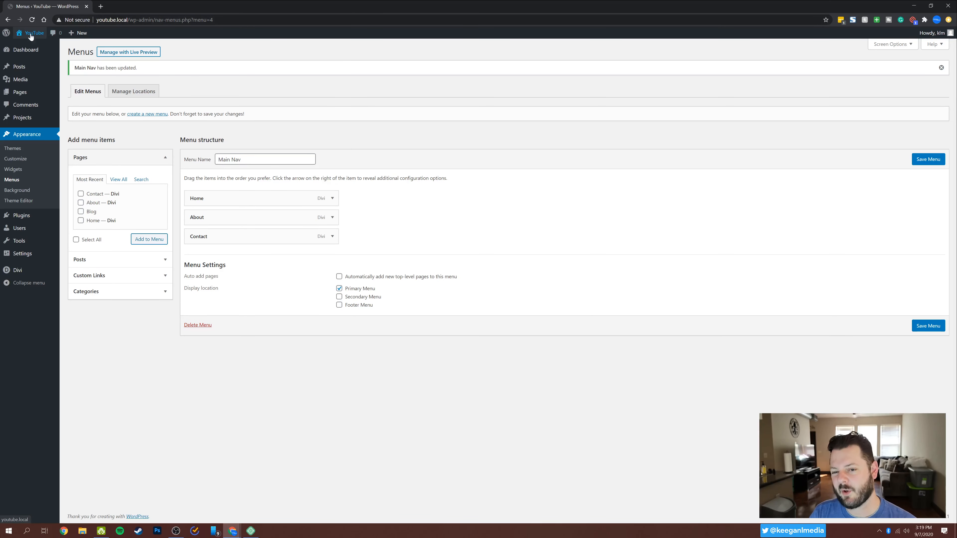
View the site's front end, and in the Reading settings choose a static page with Home as the homepage.
left_click(35, 34)
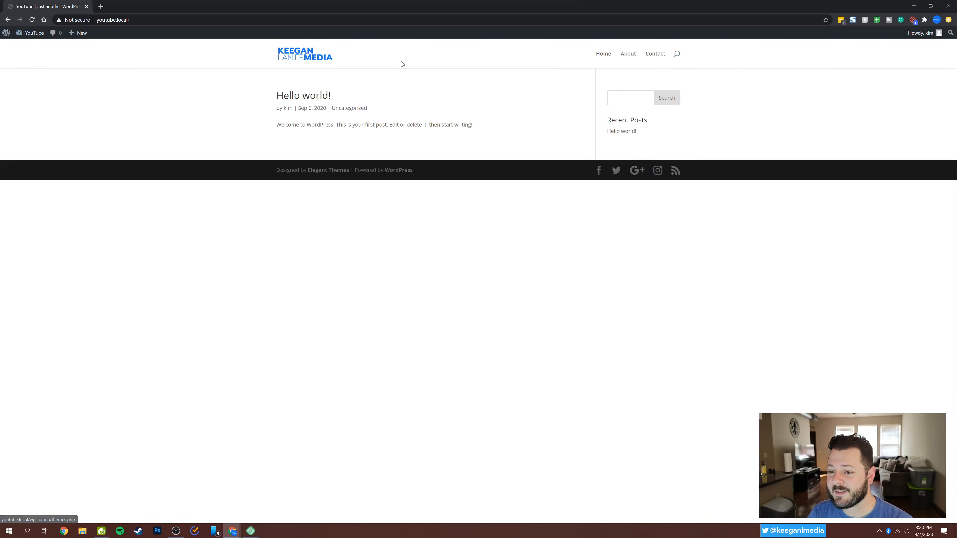
left_click(24, 37)
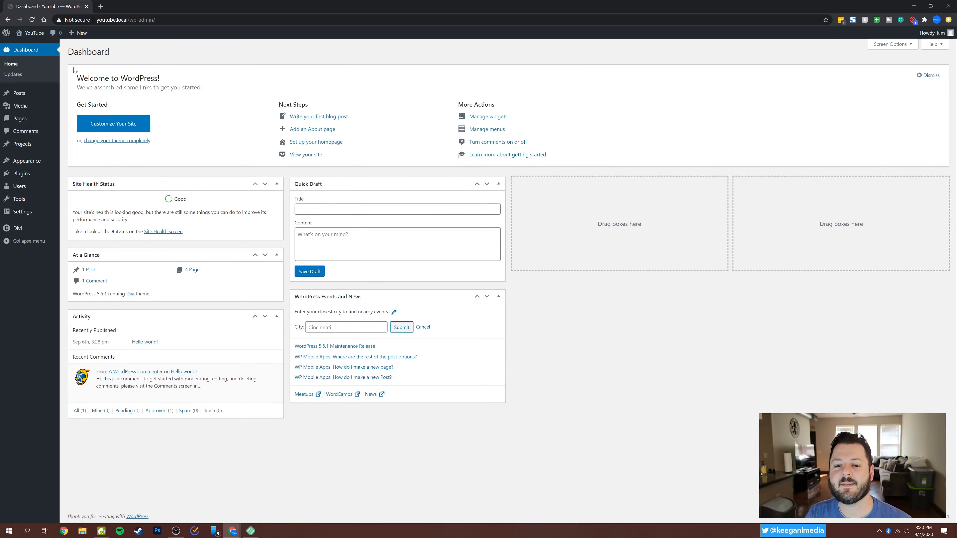
mouse_move(25, 212)
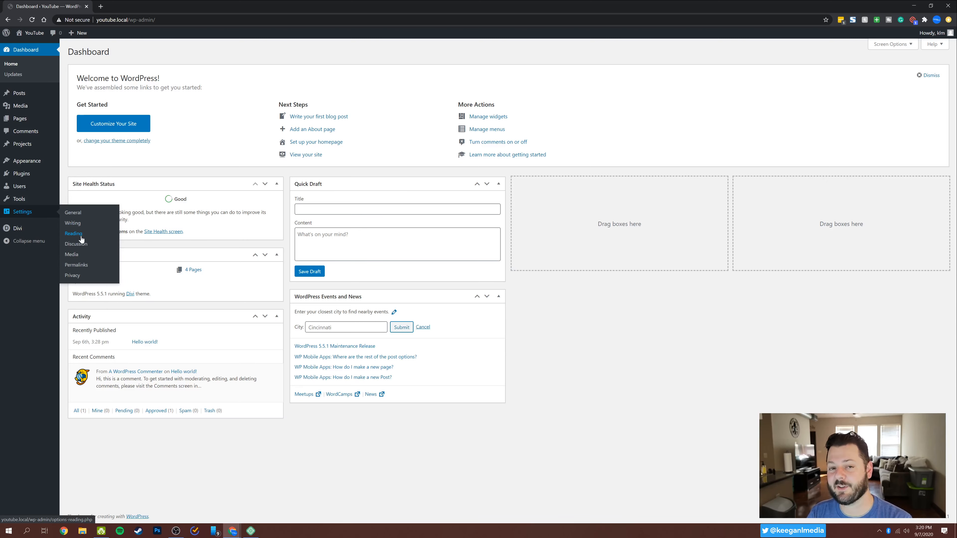
left_click(80, 237)
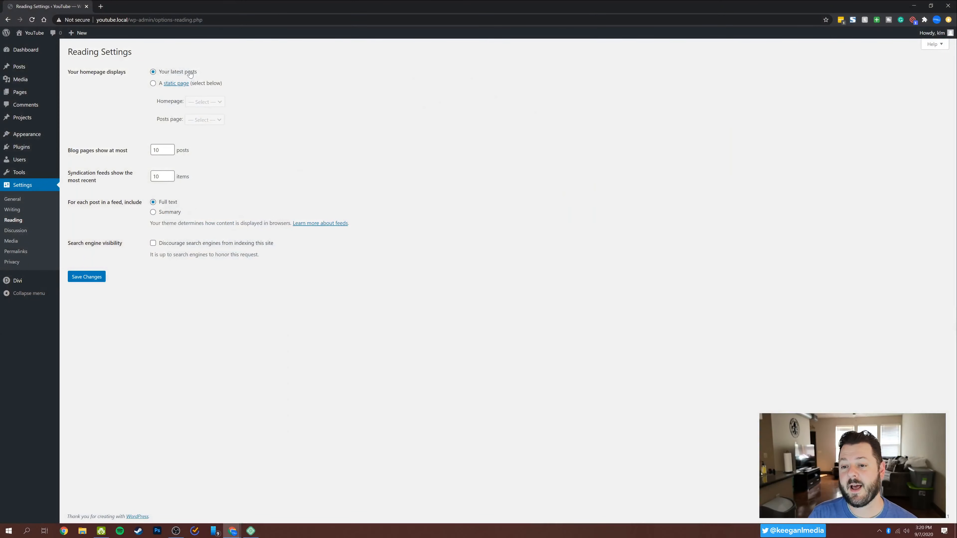
left_click(153, 83)
left_click(209, 102)
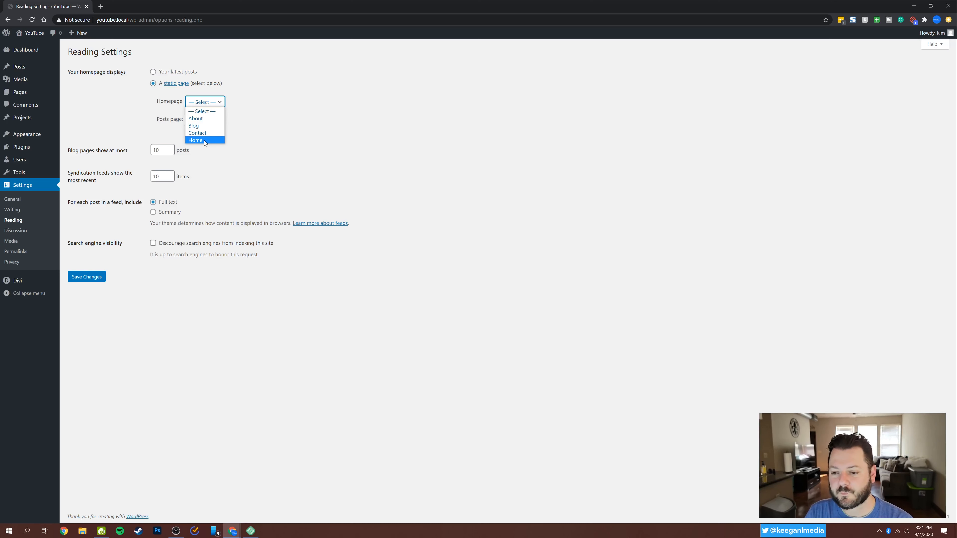
left_click(204, 140)
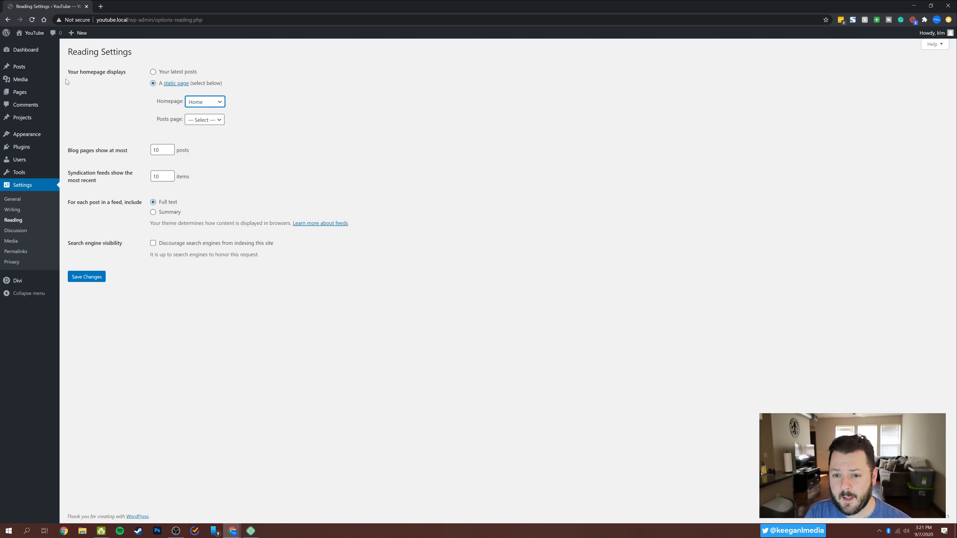
Open the site's front end in a second browser tab and save the Reading settings.
middle_click(44, 39)
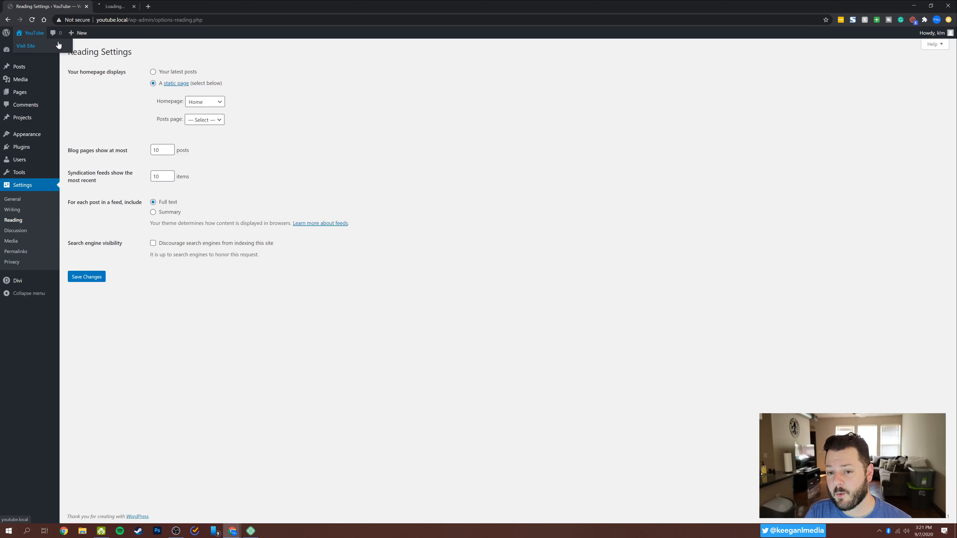
left_click(123, 4)
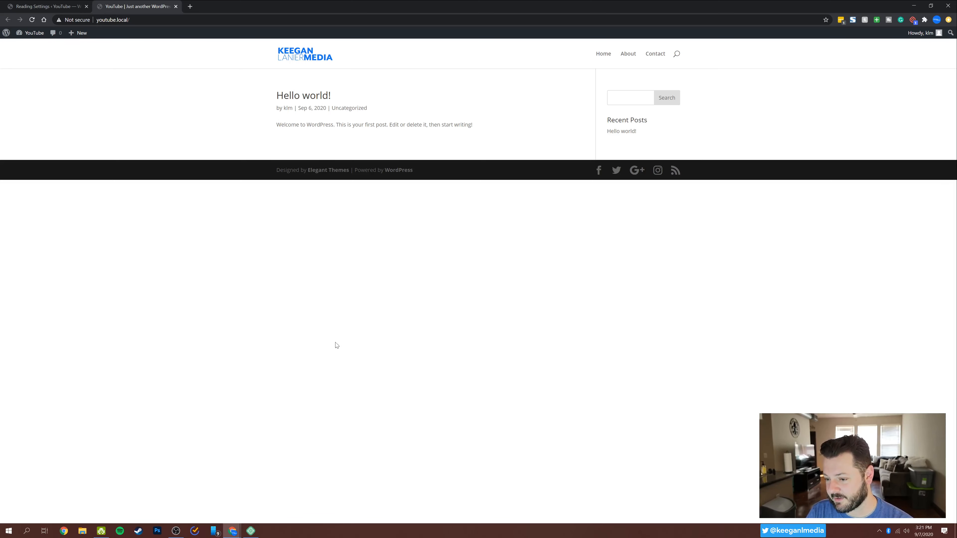
left_click(59, 8)
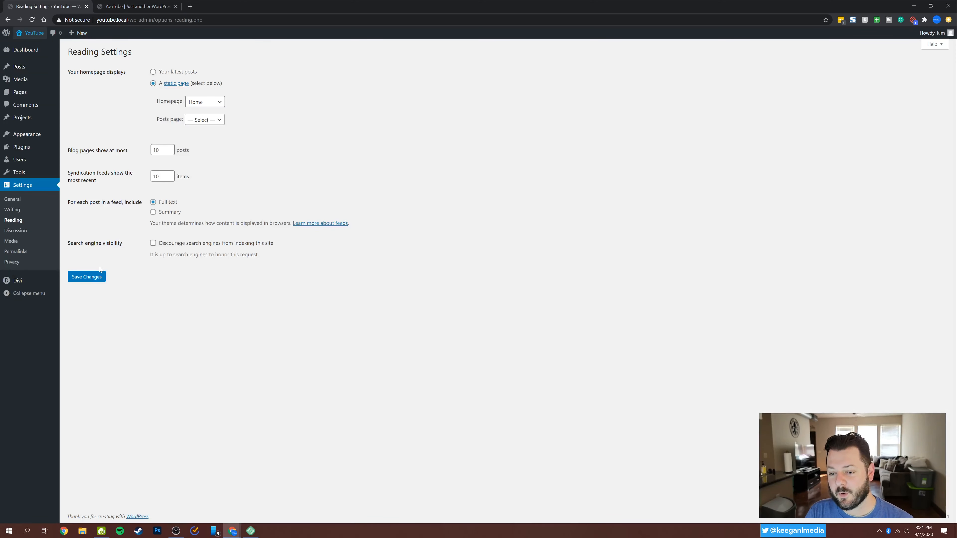
left_click(90, 278)
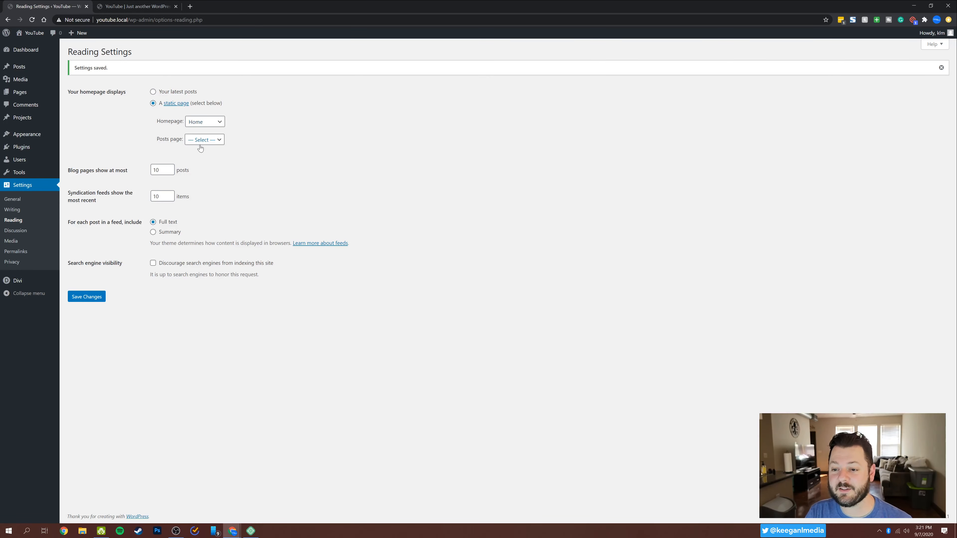
Reload the site's front page in the second tab and look over the homepage sections.
left_click(150, 6)
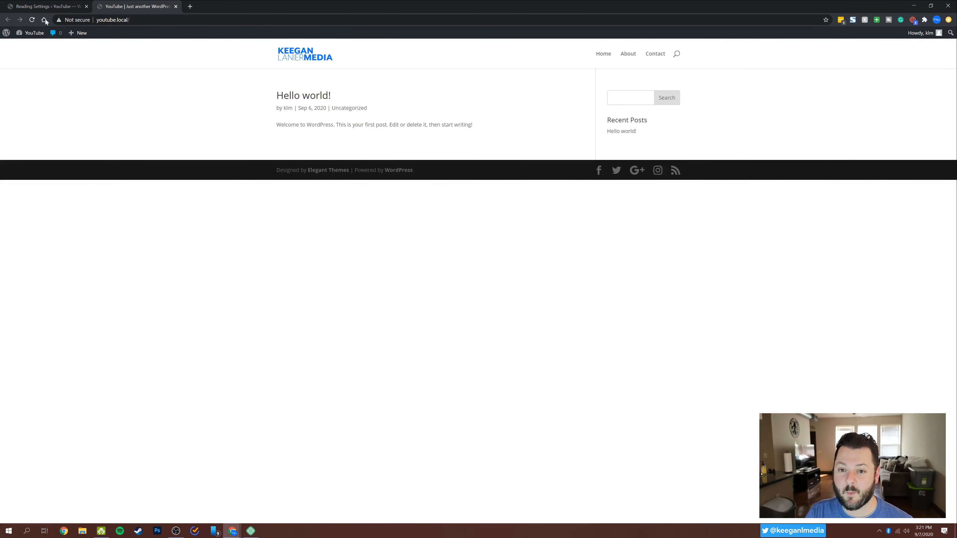
left_click(33, 21)
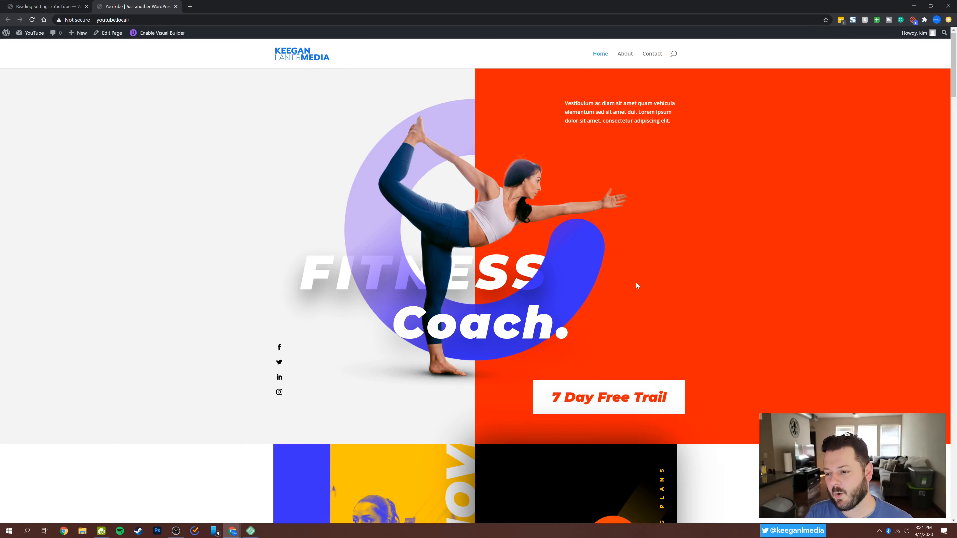
scroll(636, 286, "down", 10)
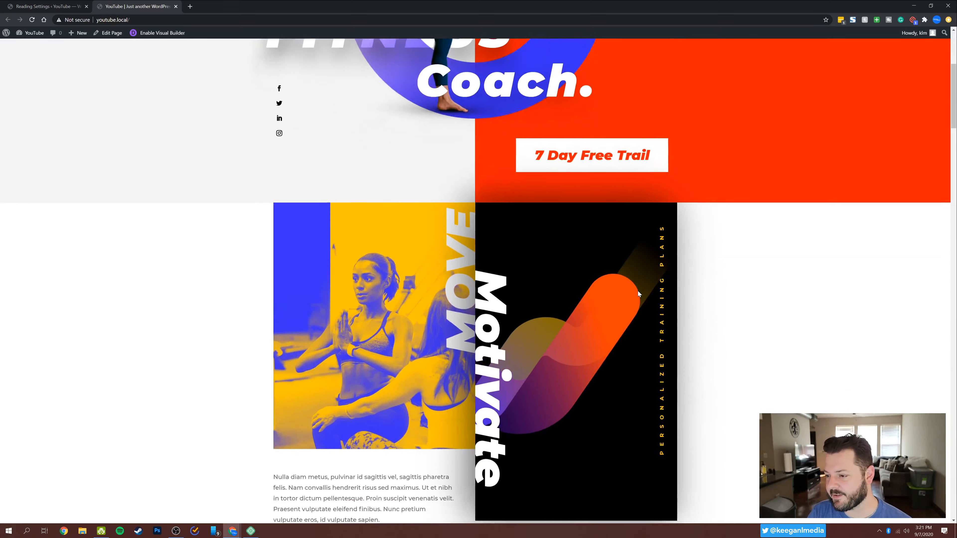
scroll(640, 292, "down", 20)
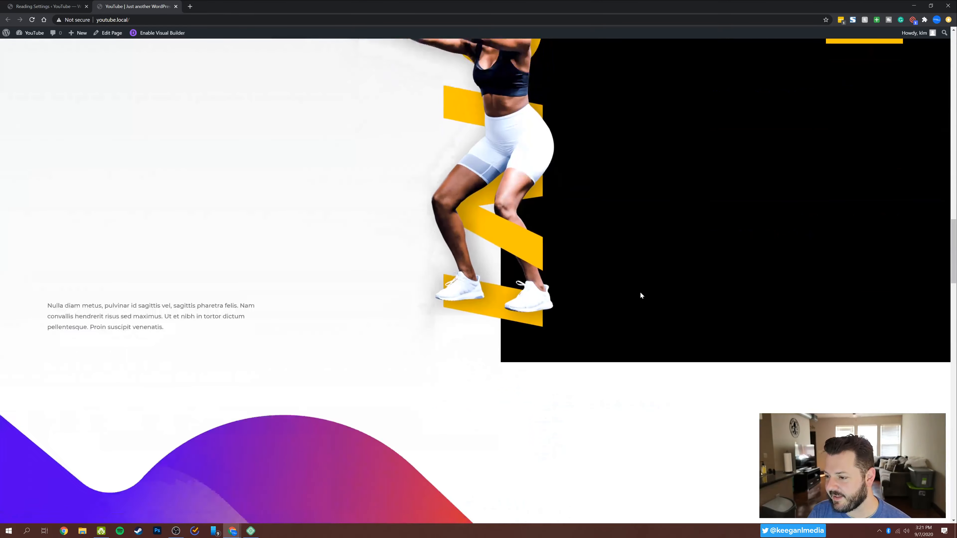
scroll(640, 293, "down", 5)
scroll(640, 293, "up", 20)
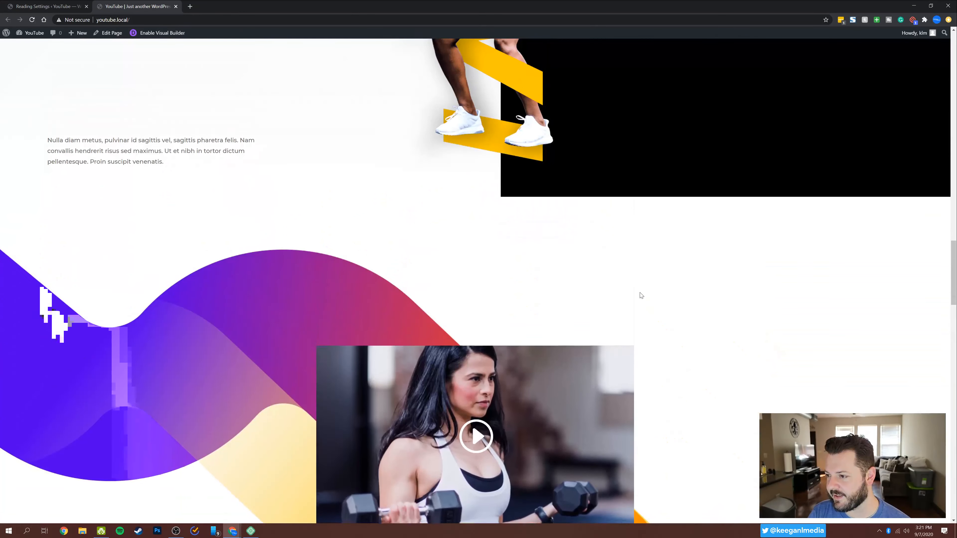
scroll(640, 294, "up", 15)
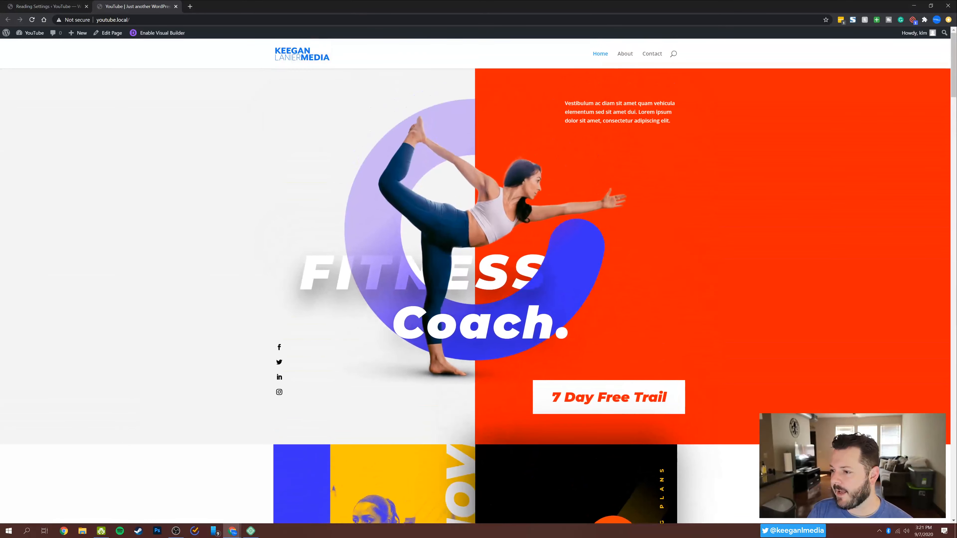
Check the About and Contact pages through the site navigation, and inspect the footer at the end of the homepage.
left_click(625, 54)
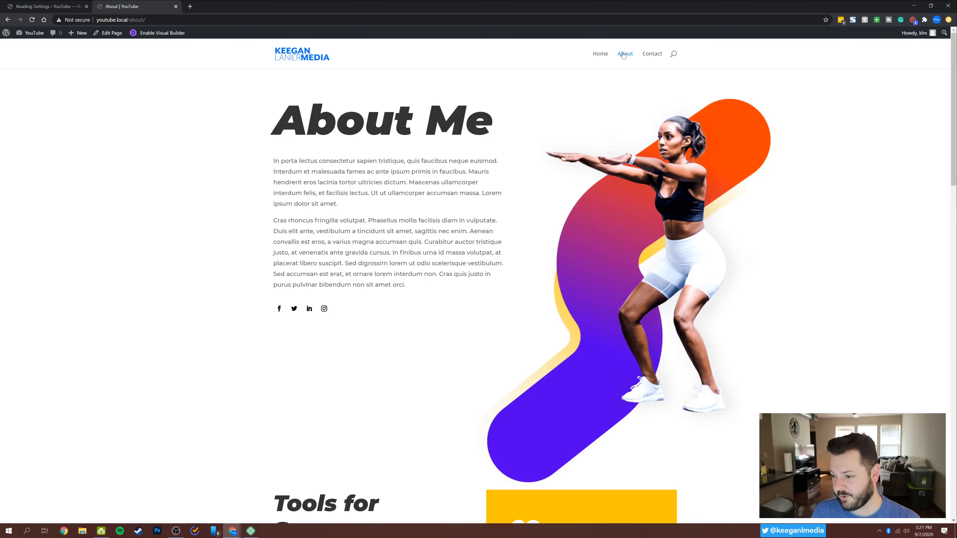
left_click(647, 56)
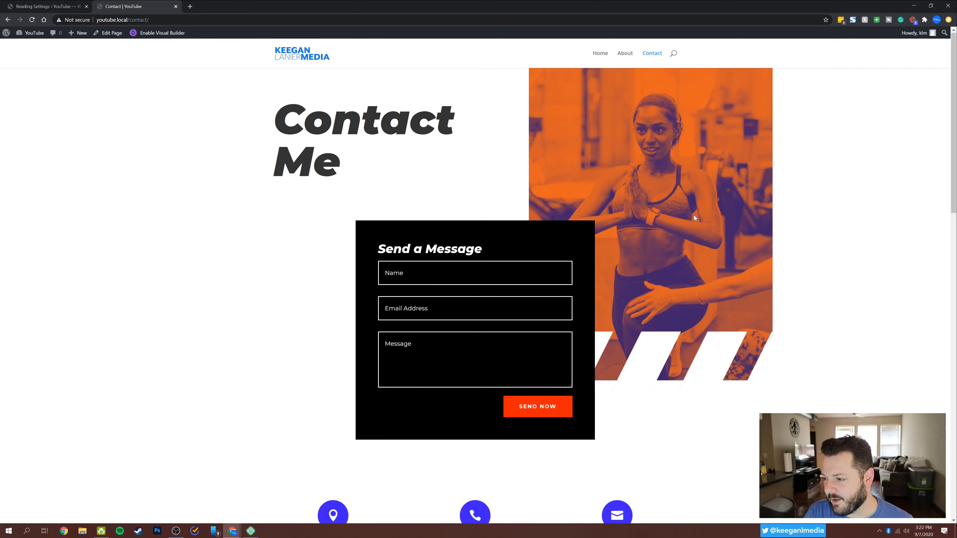
scroll(695, 217, "down", 5)
scroll(696, 219, "down", 3)
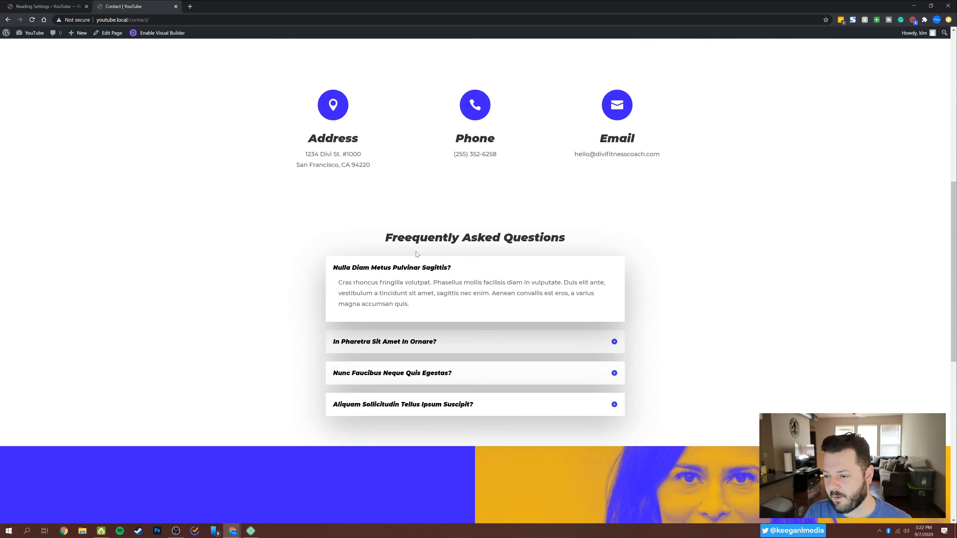
scroll(717, 212, "up", 8)
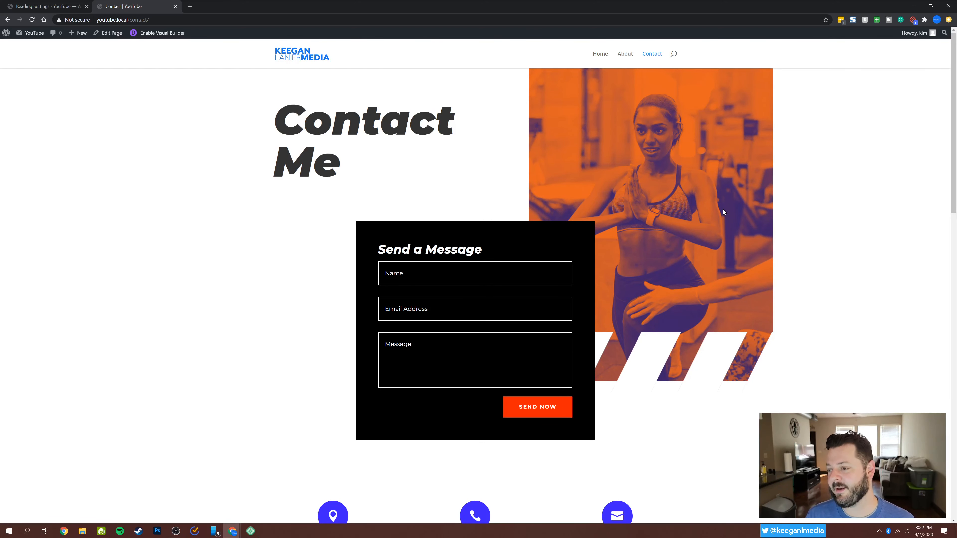
left_click(293, 54)
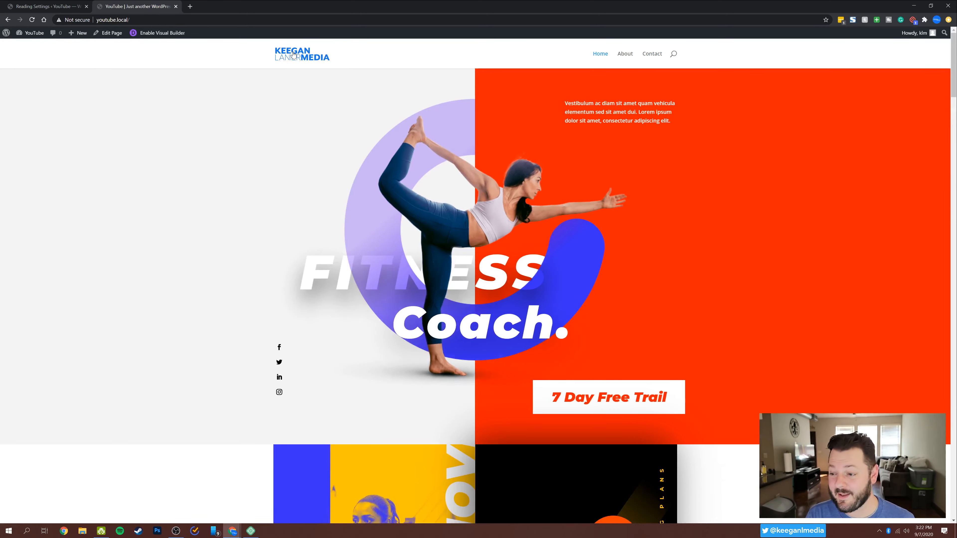
left_click_drag(954, 62, 954, 490)
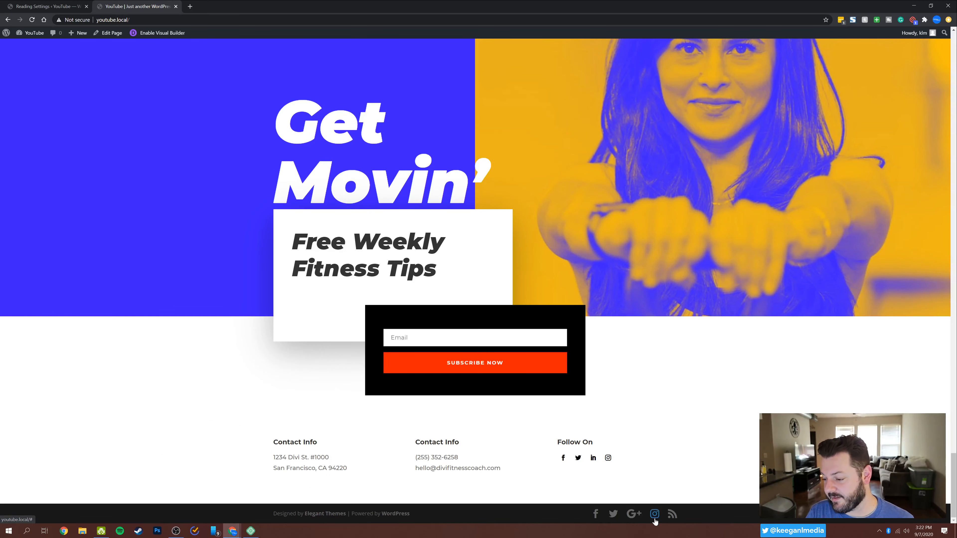
Return to the WordPress dashboard, close the Reading Settings browser tab and open the Divi Theme Builder.
left_click(34, 34)
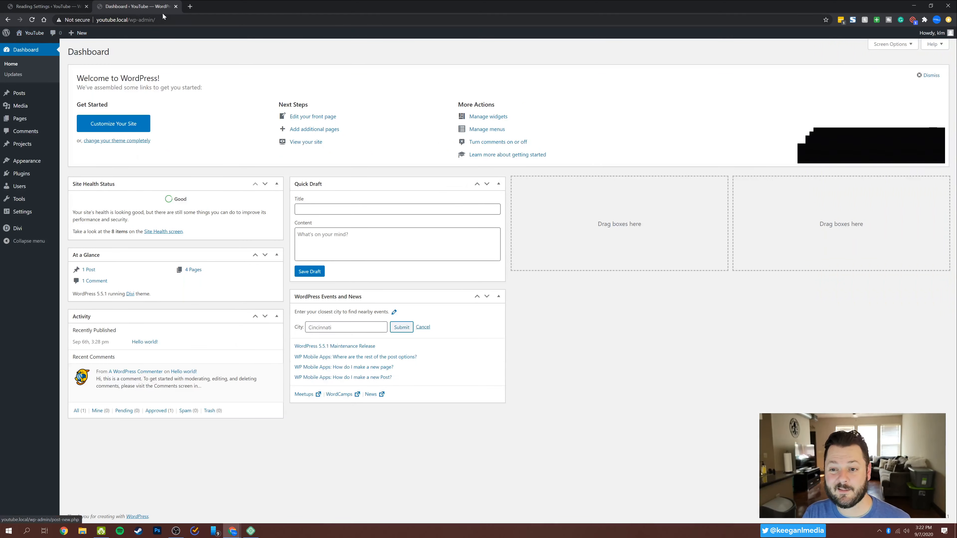
left_click(87, 6)
mouse_move(32, 229)
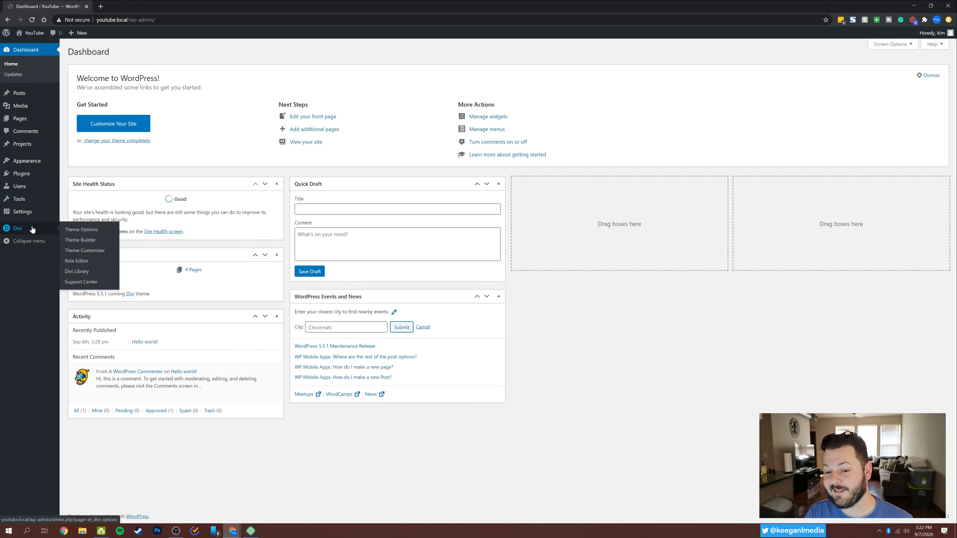
left_click(76, 241)
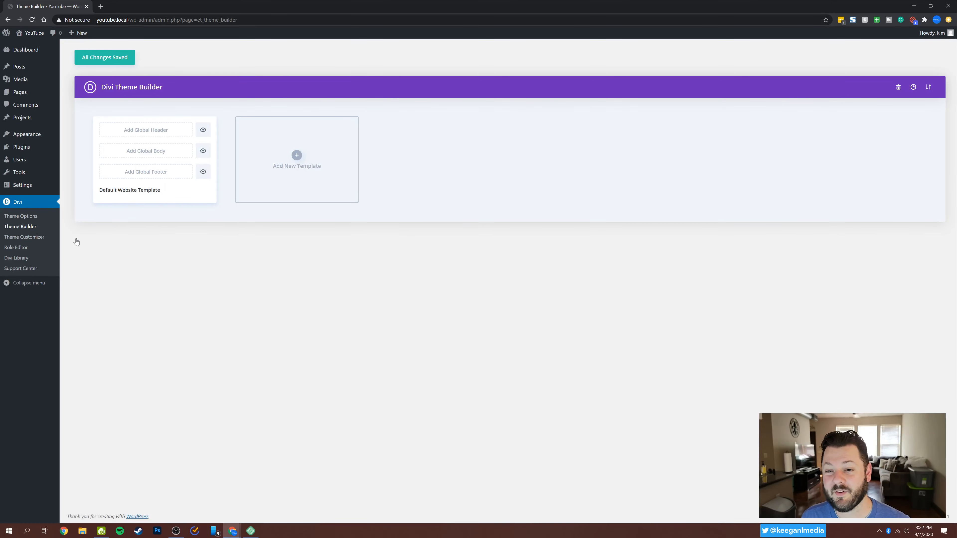